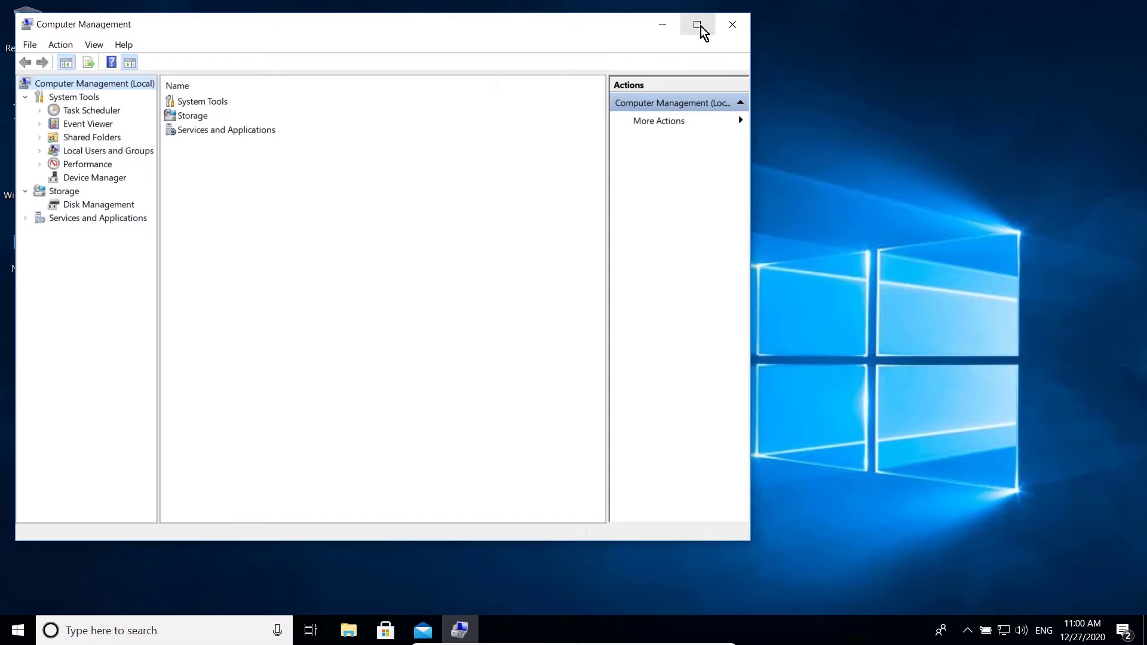
- Maximize Computer Management and switch to the Disk Management view under Storage
{"action": "left_click", "coordinate": [697, 24]}
{"action": "left_click", "coordinate": [88, 187]}
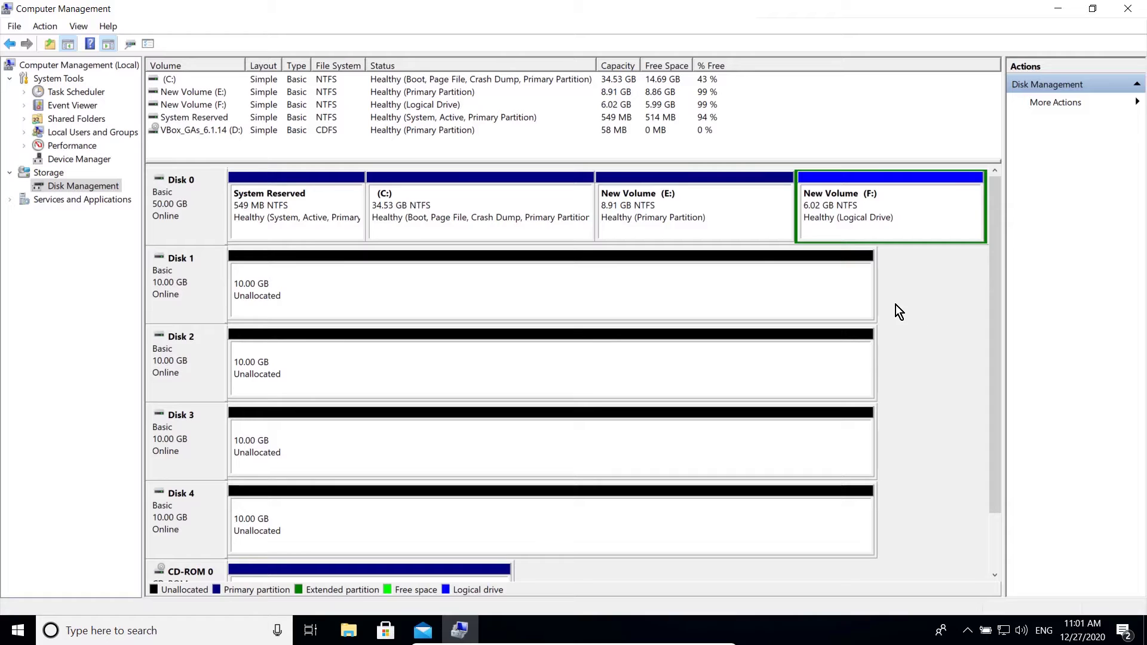
{"action": "left_click", "coordinate": [751, 296]}
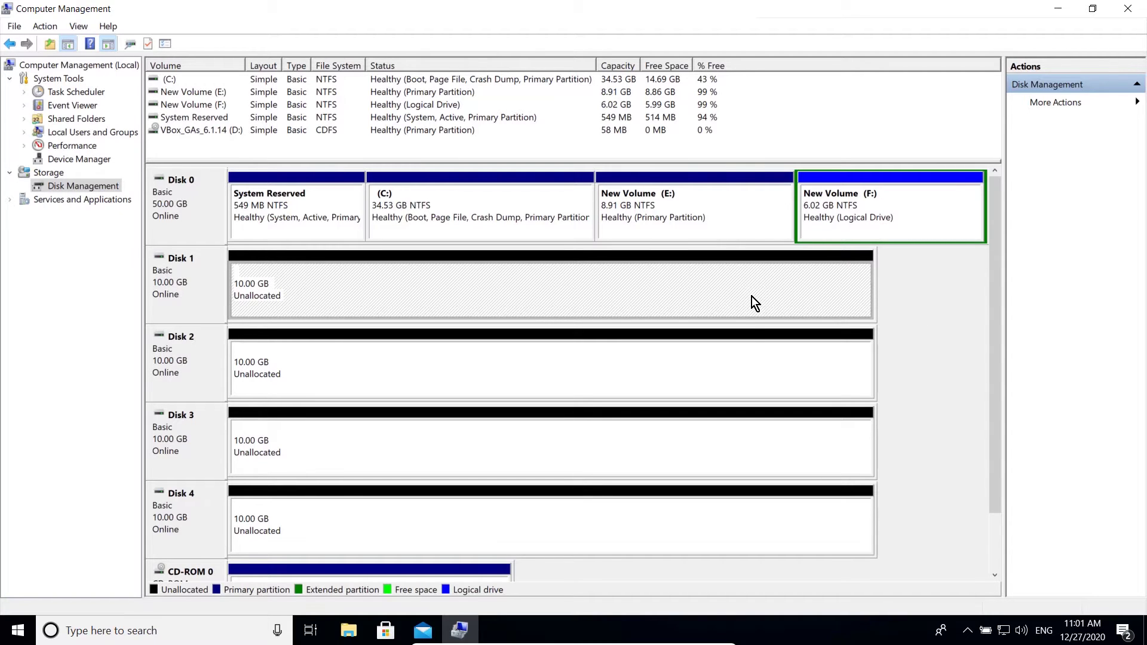
{"action": "left_click", "coordinate": [749, 351]}
{"action": "left_click", "coordinate": [746, 435]}
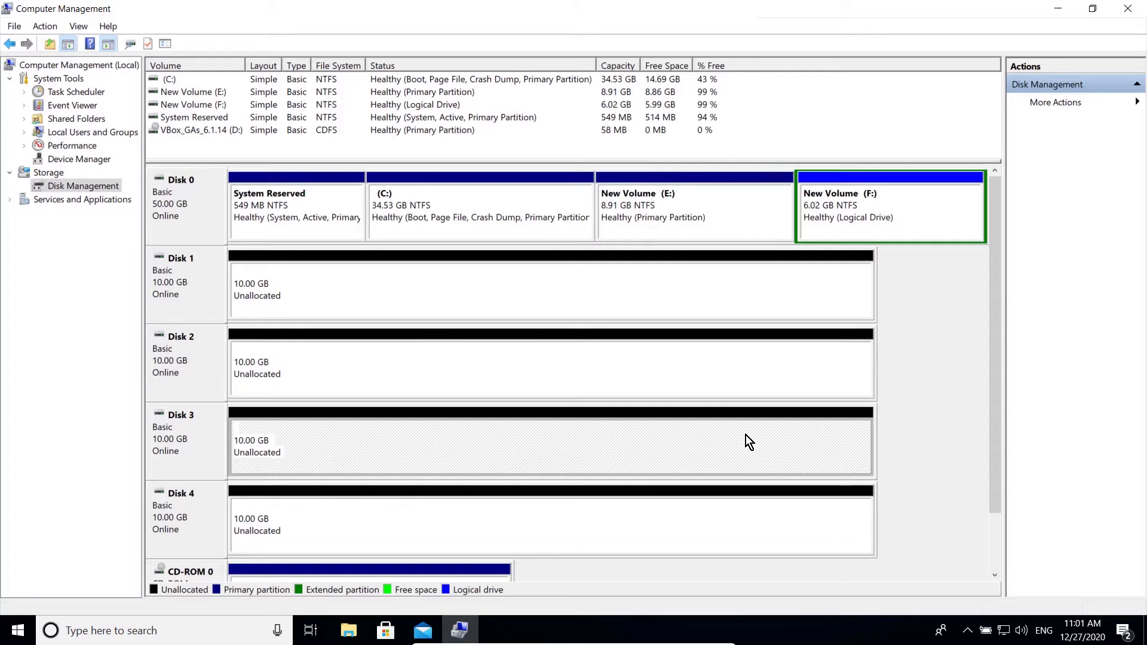
{"action": "left_click", "coordinate": [730, 521]}
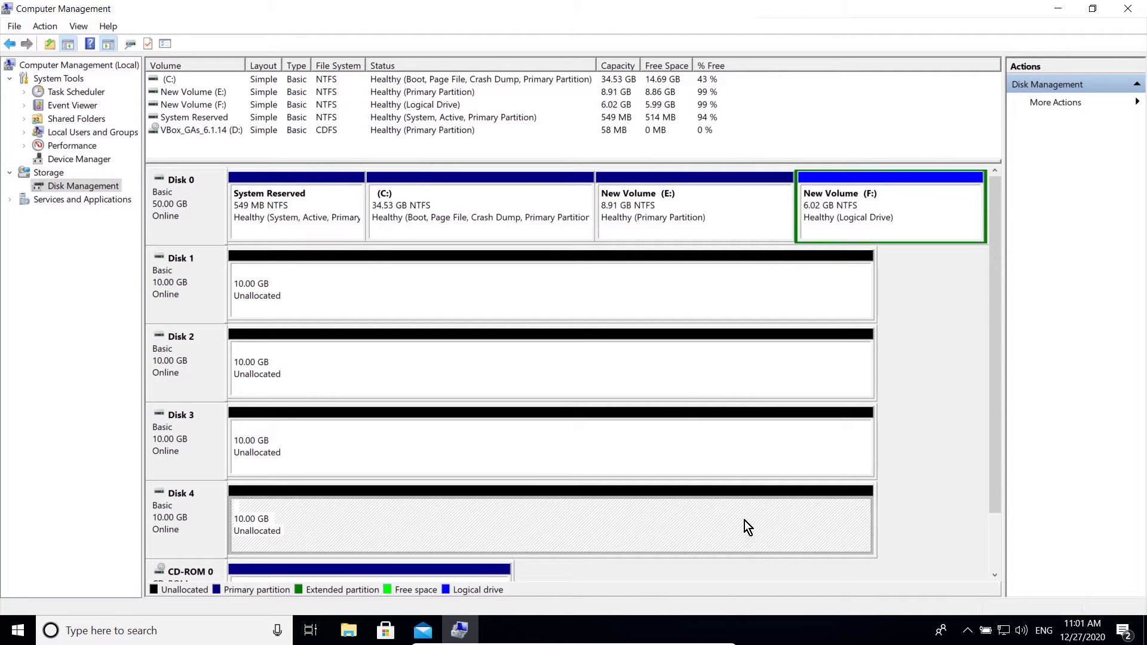
{"action": "left_click", "coordinate": [947, 397]}
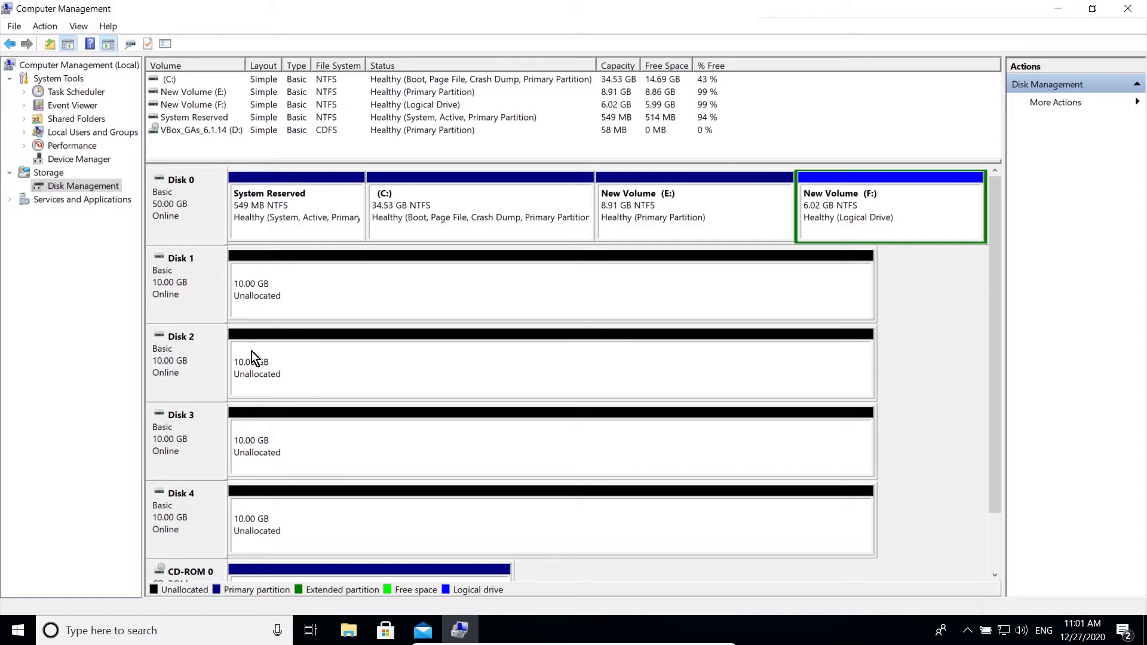
{"action": "left_click", "coordinate": [752, 296]}
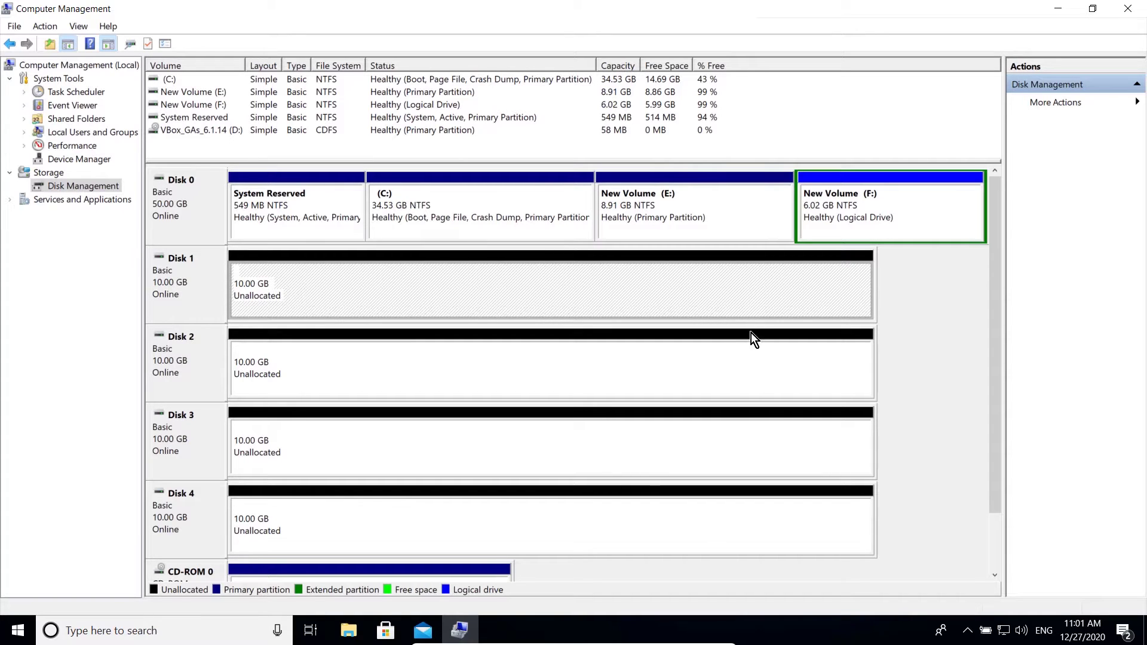
{"action": "left_click", "coordinate": [747, 351]}
{"action": "left_click", "coordinate": [746, 435]}
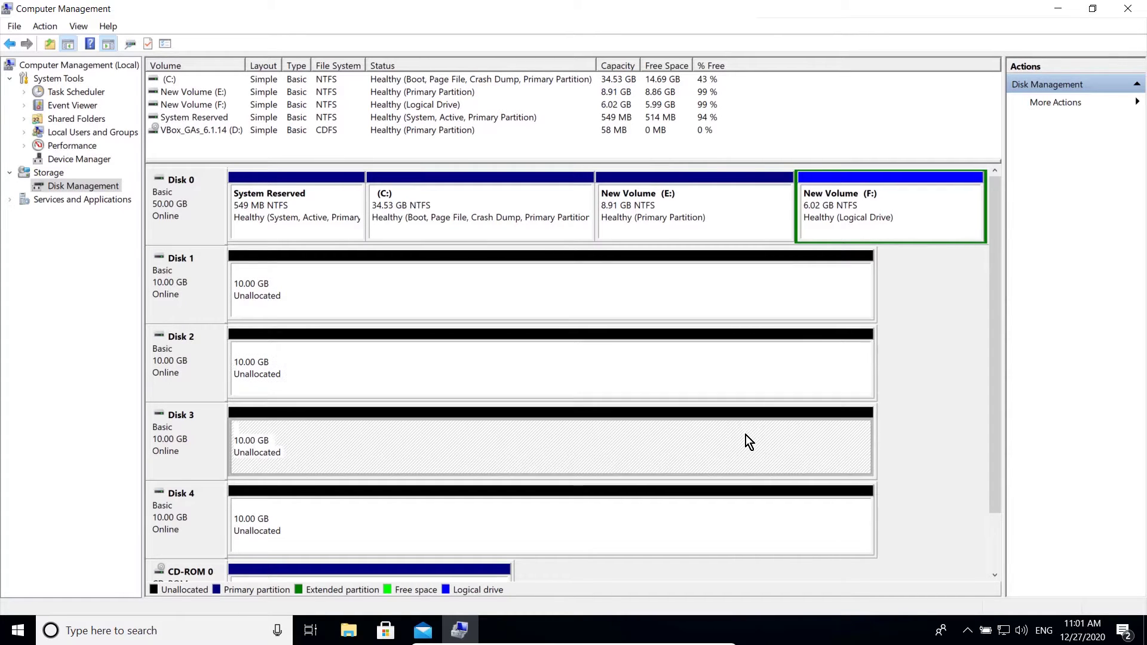
{"action": "left_click", "coordinate": [730, 521]}
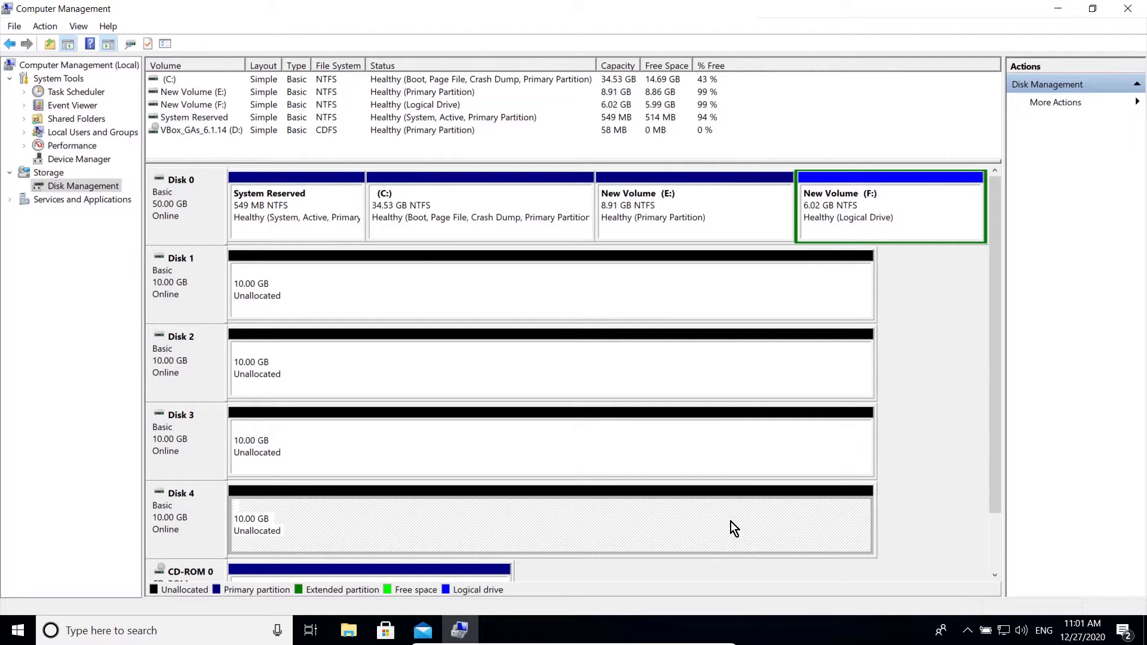
{"action": "left_click", "coordinate": [947, 396]}
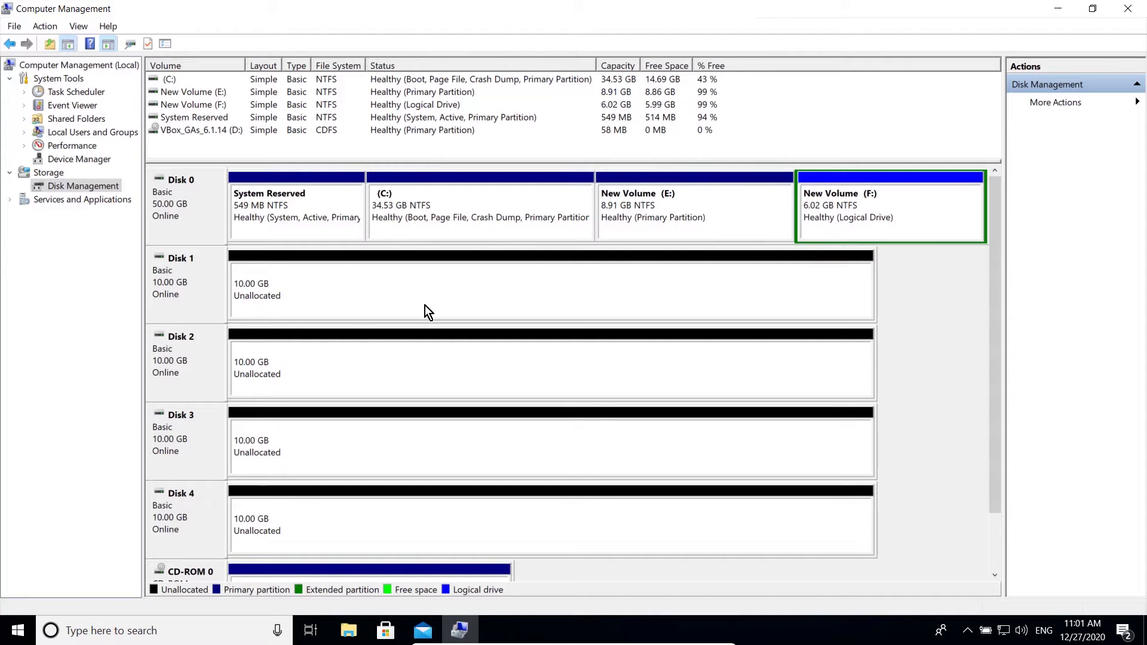
- Start a simple volume on Disk 1 using the full 10237 MB, keeping drive letter G:
{"action": "right_click", "coordinate": [450, 292]}
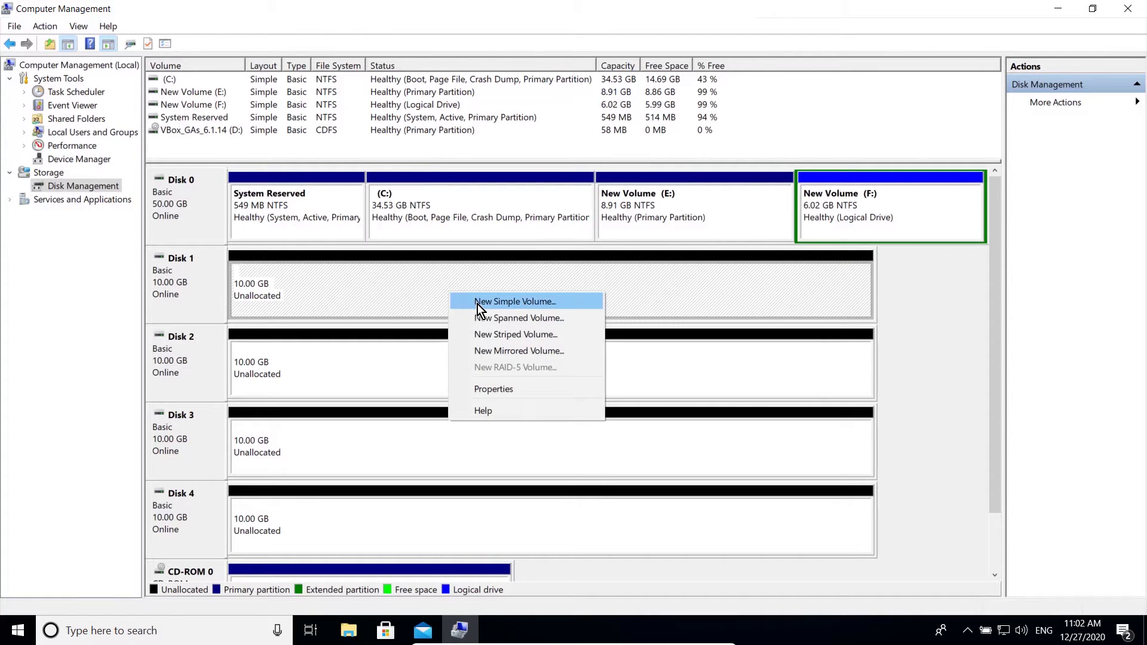
{"action": "left_click", "coordinate": [478, 303]}
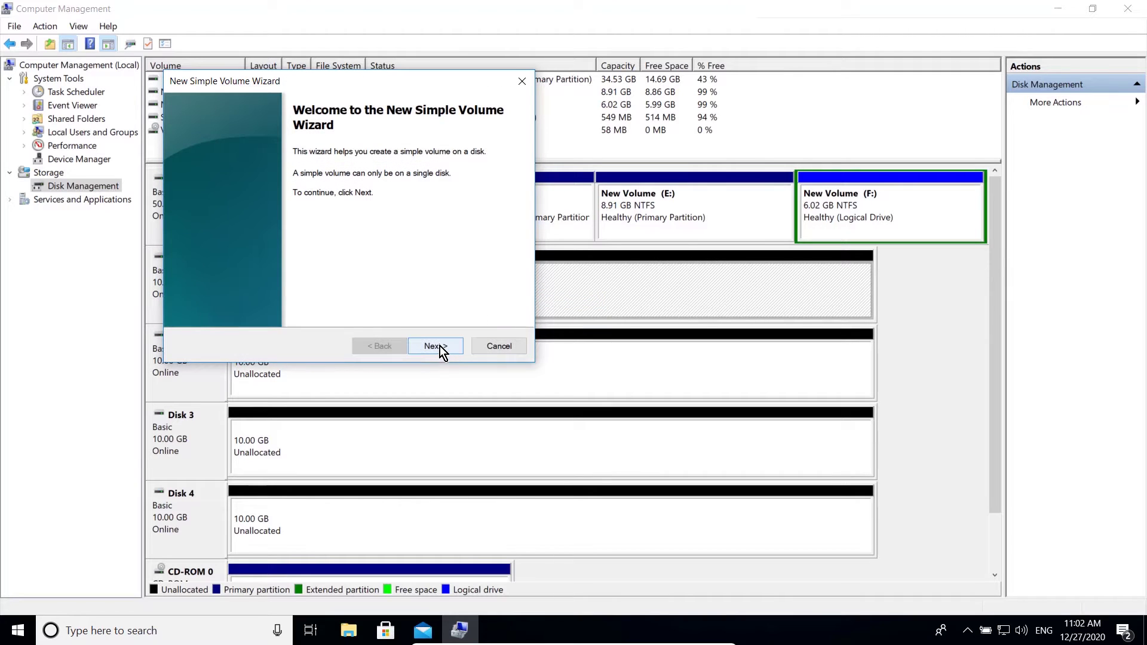
{"action": "left_click_drag", "start_coordinate": [348, 81], "coordinate": [544, 163]}
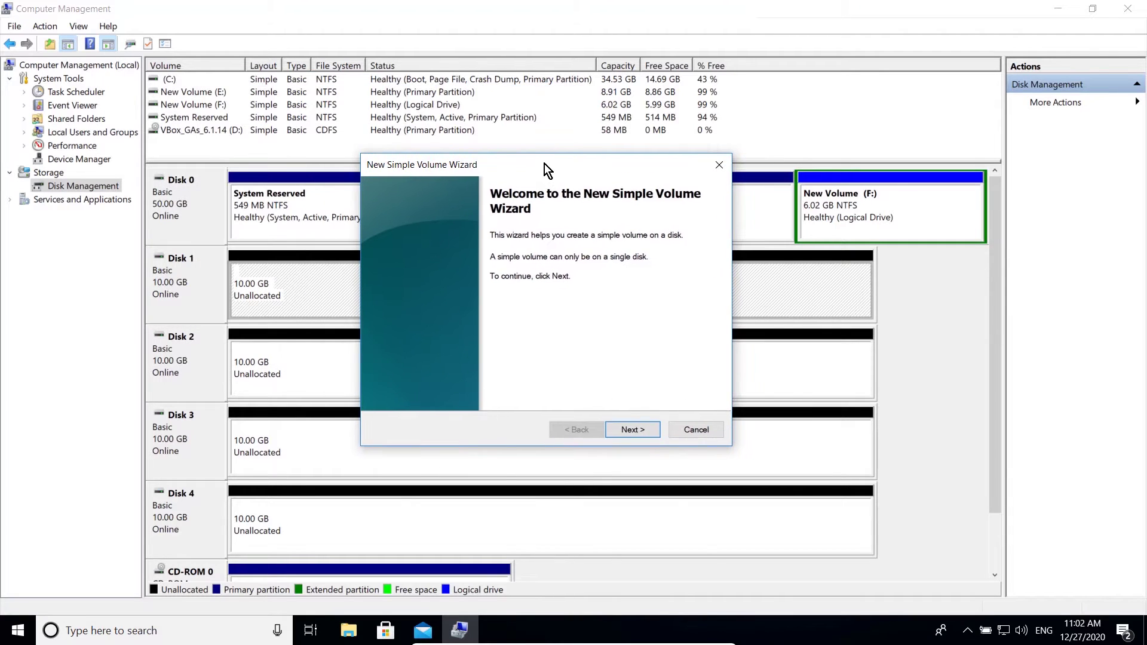
{"action": "left_click", "coordinate": [631, 430]}
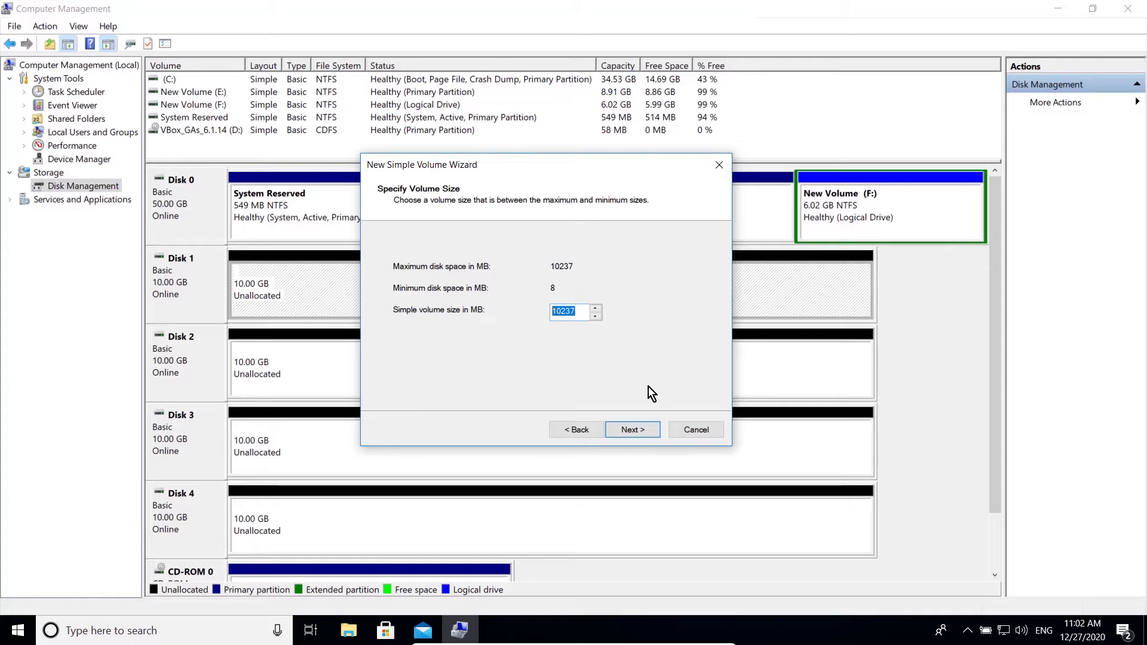
{"action": "left_click", "coordinate": [648, 428]}
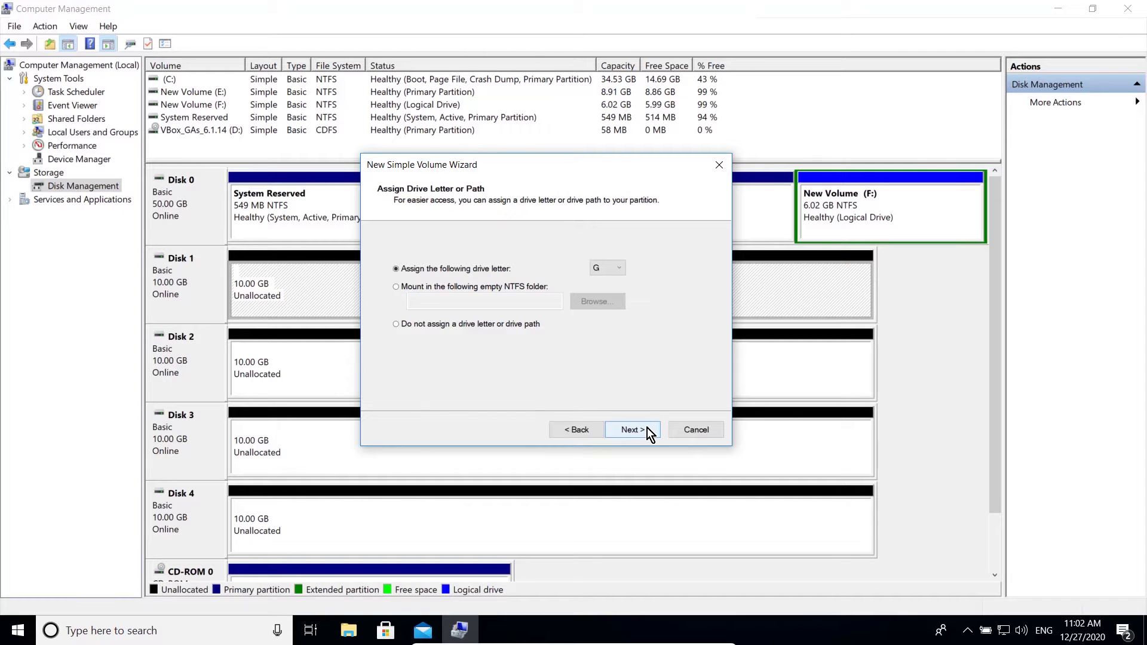
{"action": "left_click", "coordinate": [412, 324]}
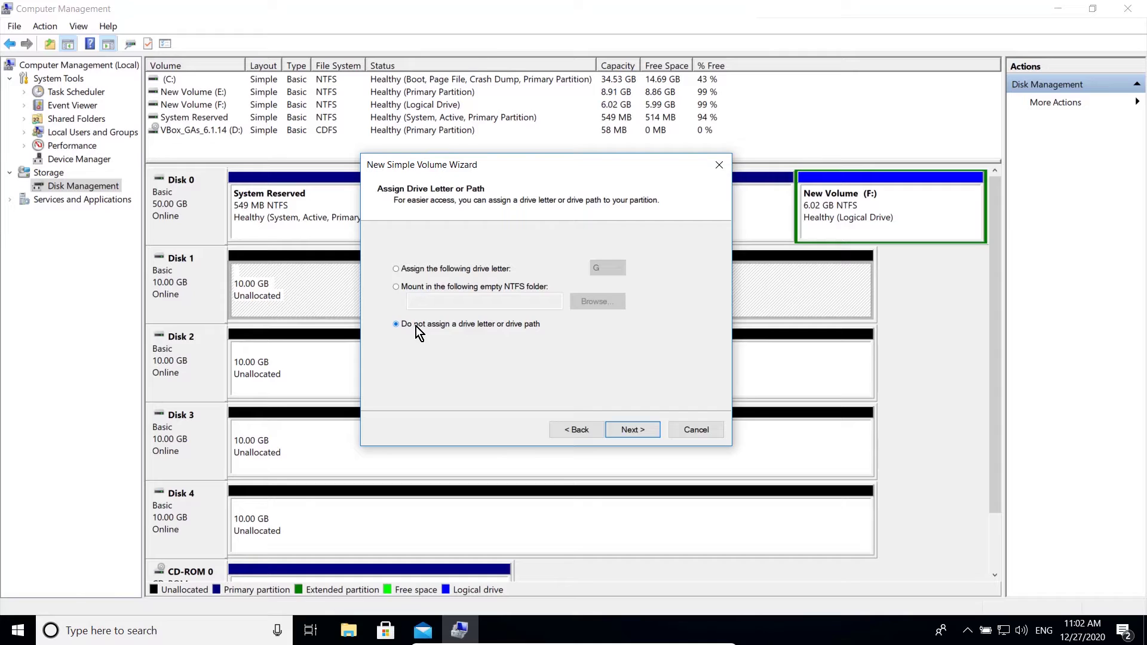
{"action": "left_click", "coordinate": [397, 288]}
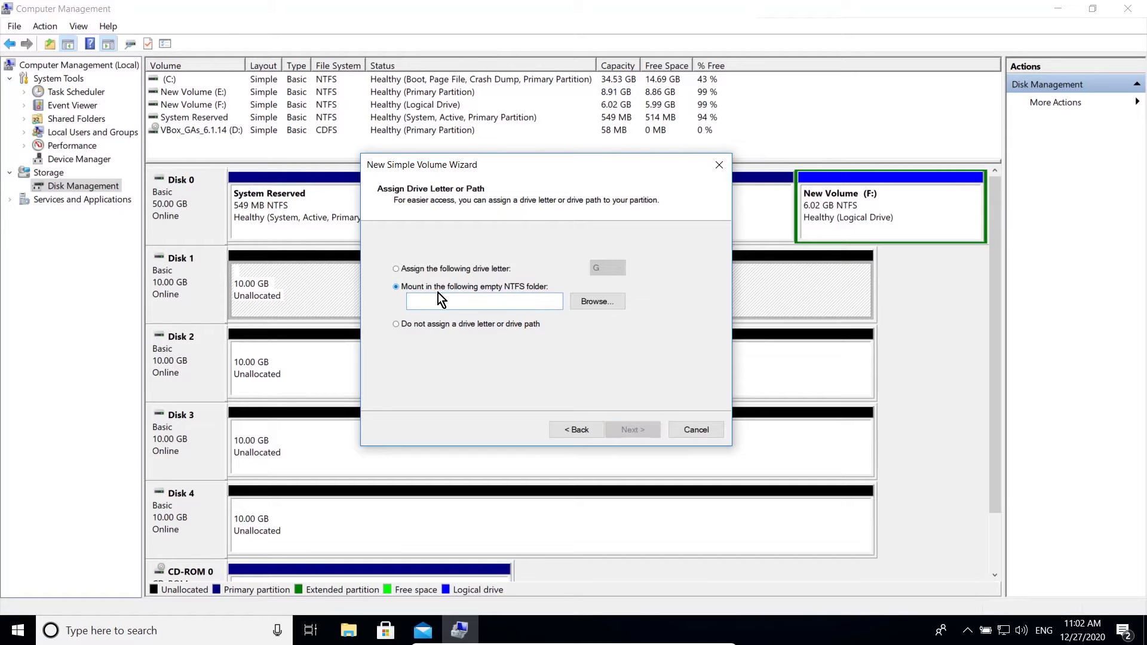
{"action": "left_click", "coordinate": [411, 270]}
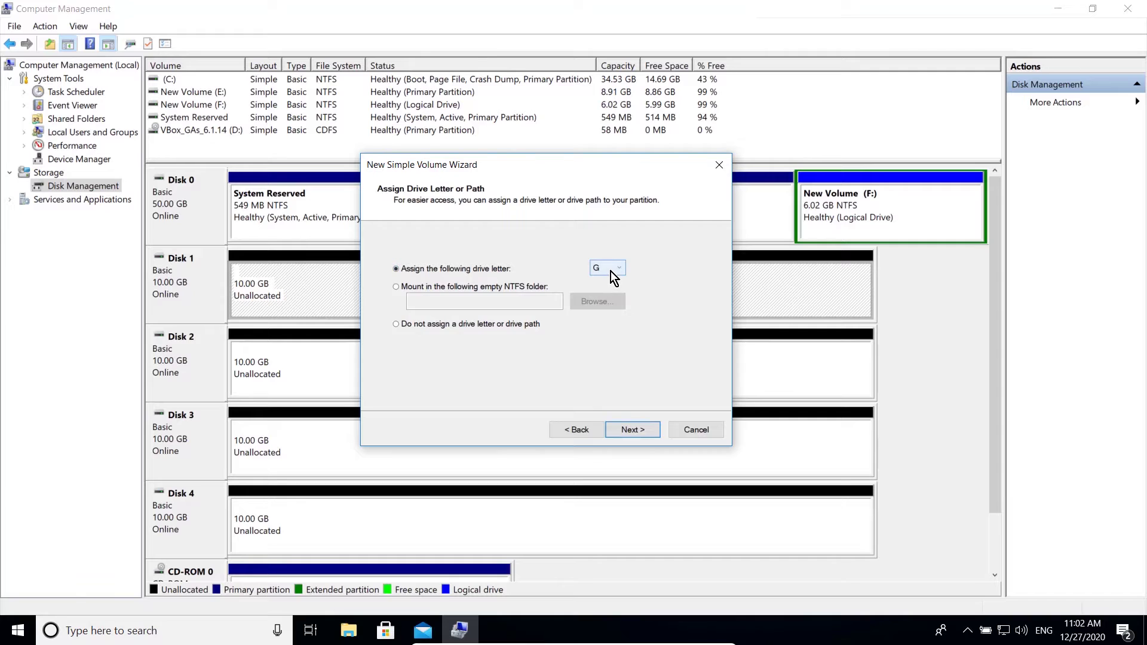
{"action": "left_click", "coordinate": [633, 430]}
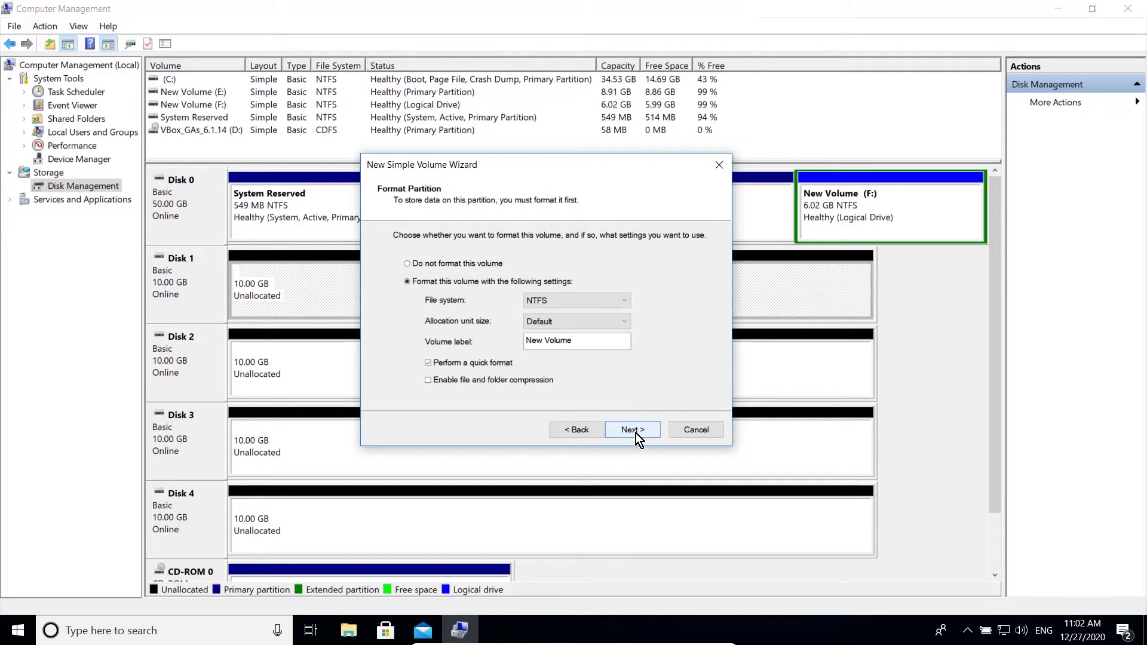
- Label the volume 'Applications', turn off quick format, and complete the wizard
{"action": "left_click_drag", "start_coordinate": [582, 341], "coordinate": [488, 343]}
{"action": "type", "text": "Applicatino"}
{"action": "key", "text": "BackSpace"}
{"action": "key", "text": "BackSpace"}
{"action": "type", "text": "ons"}
{"action": "left_click", "coordinate": [437, 362]}
{"action": "left_click", "coordinate": [634, 429]}
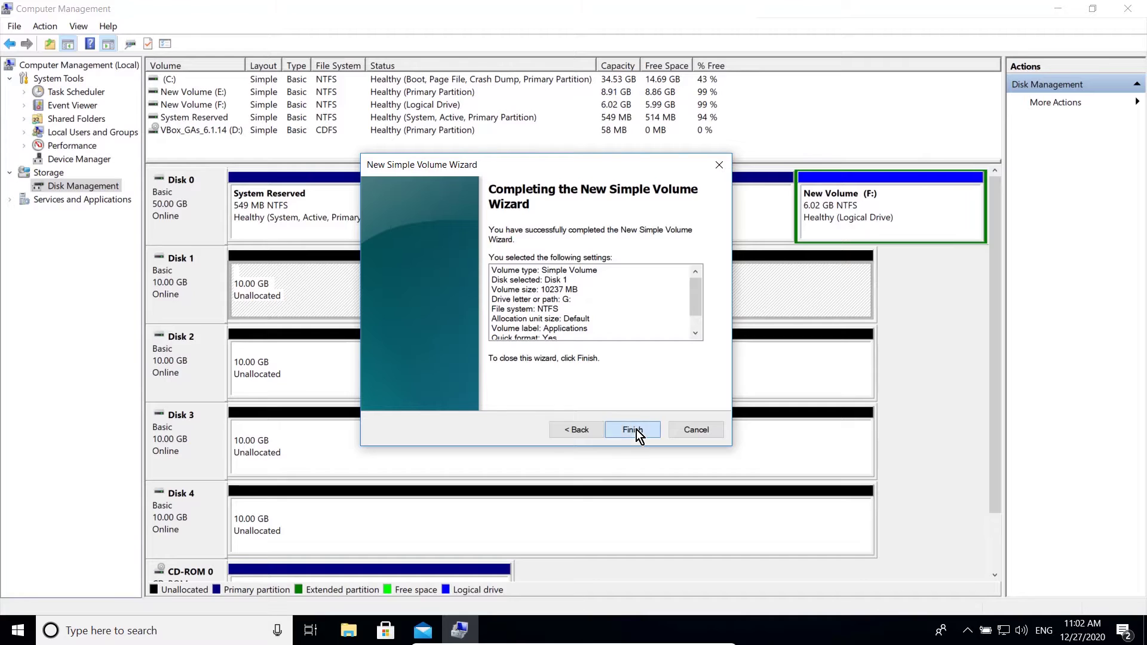
{"action": "left_click", "coordinate": [633, 430]}
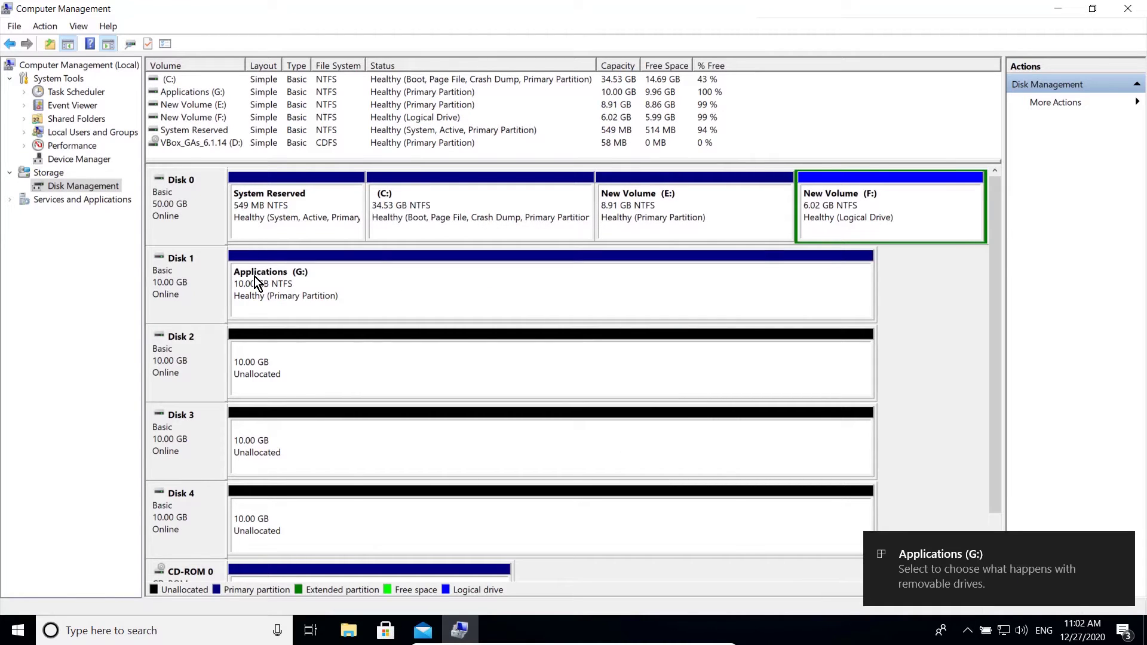
{"action": "left_click", "coordinate": [274, 299]}
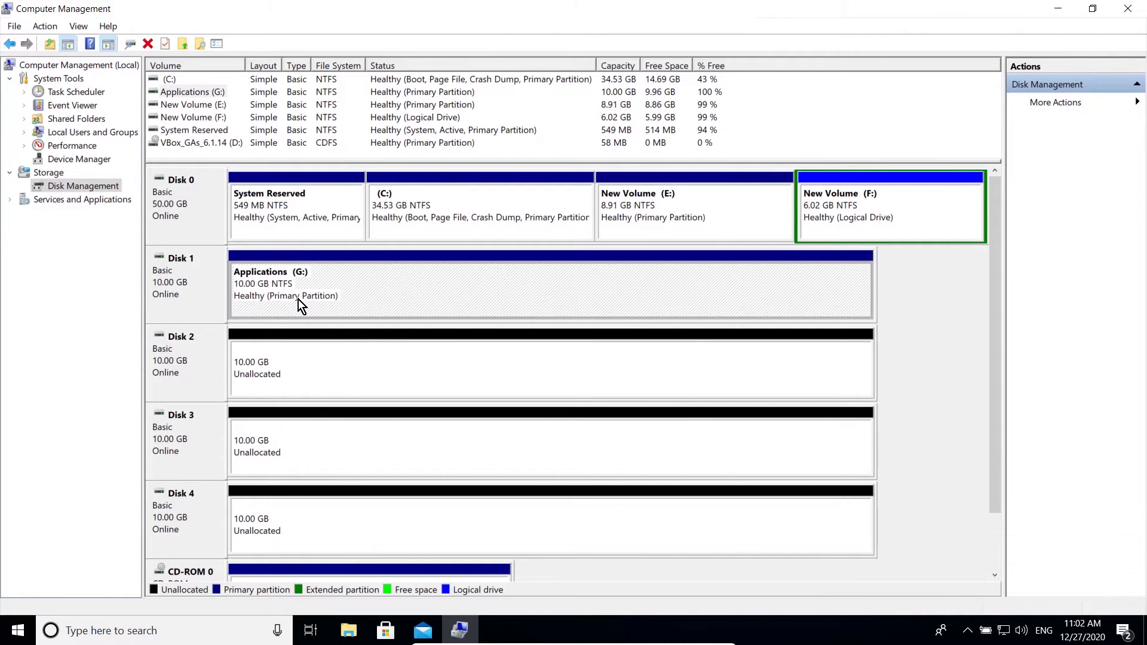
{"action": "right_click", "coordinate": [167, 274]}
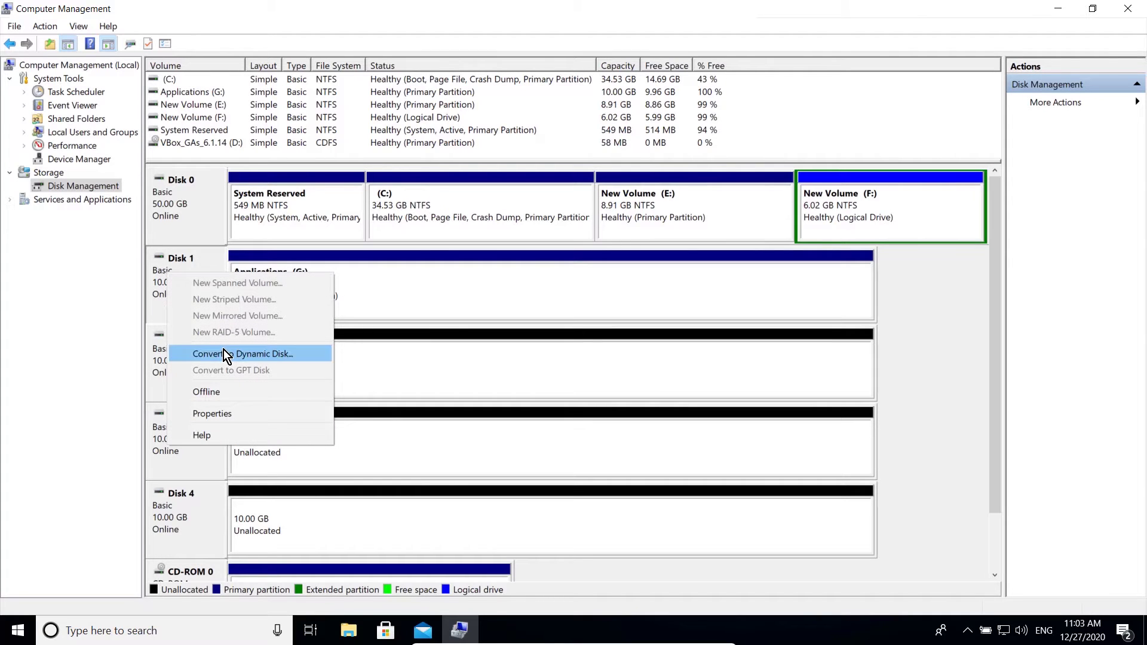
{"action": "left_click", "coordinate": [224, 352]}
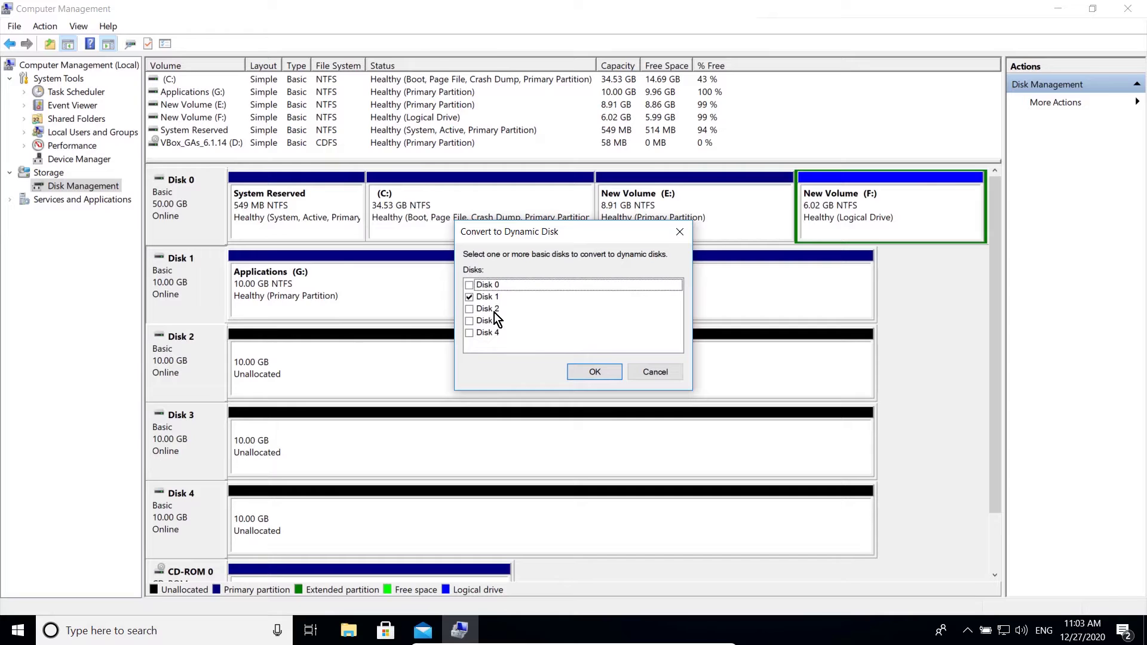
{"action": "left_click", "coordinate": [578, 371]}
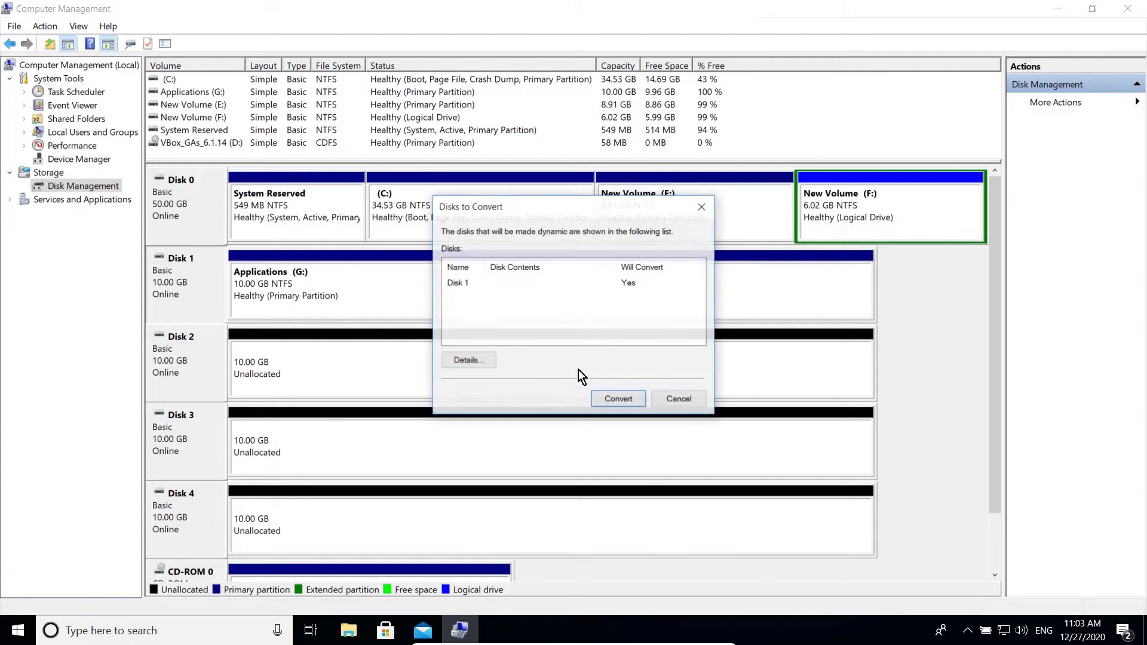
{"action": "left_click", "coordinate": [616, 395]}
{"action": "left_click", "coordinate": [632, 435]}
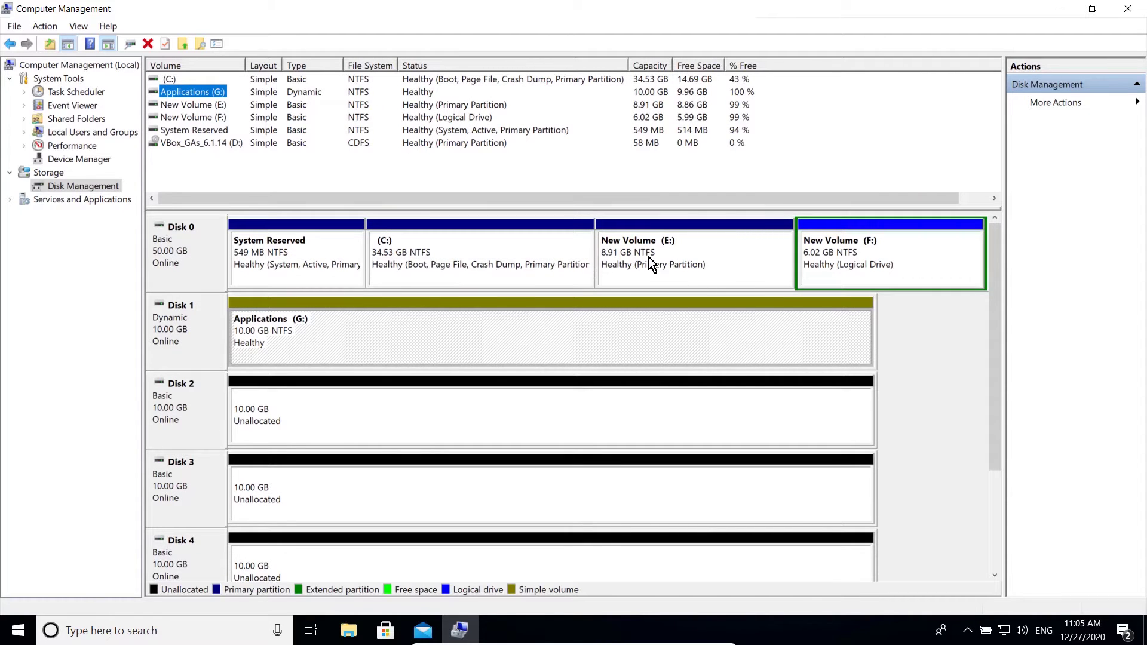
{"action": "left_click", "coordinate": [196, 252]}
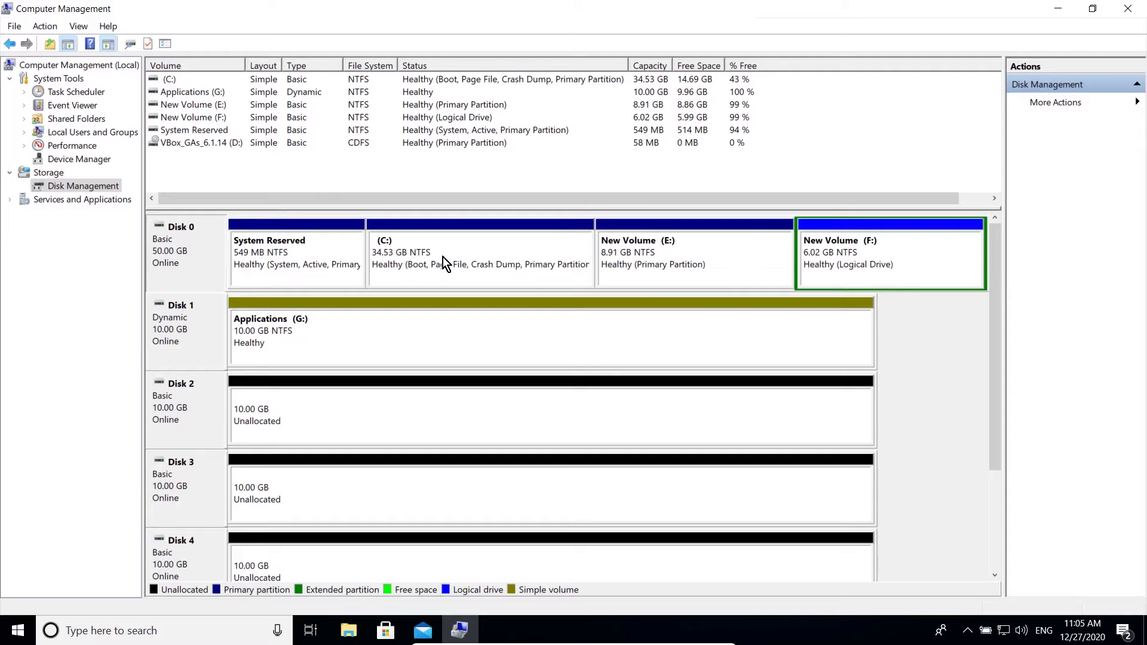
{"action": "left_click", "coordinate": [464, 254]}
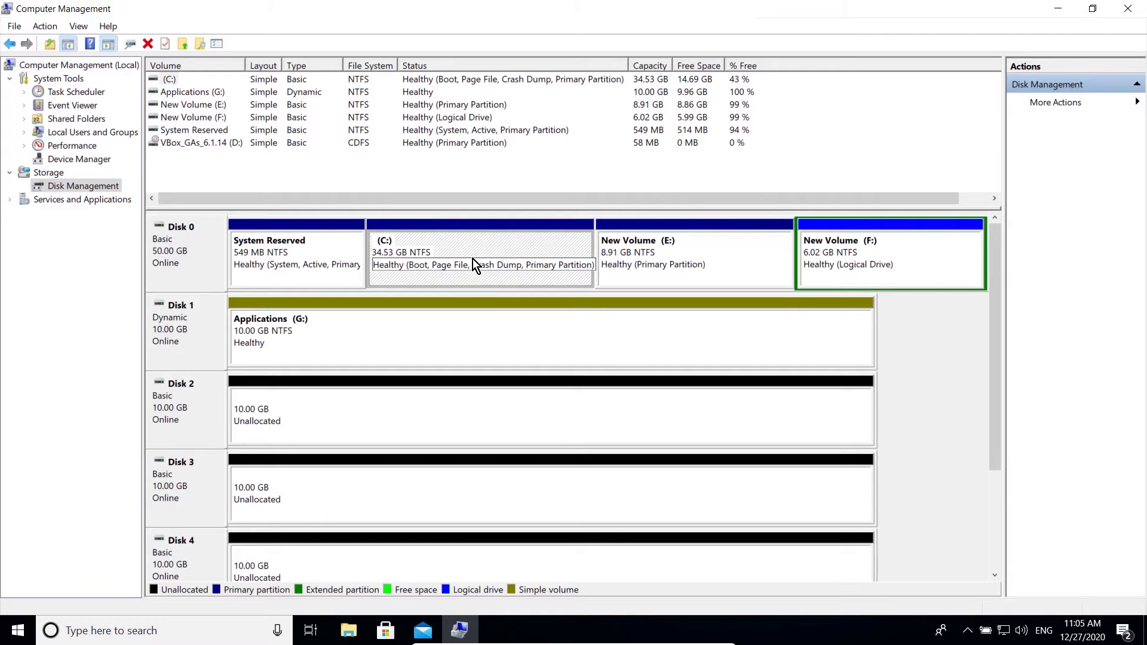
- Start a simple volume on Disk 2 sized at 5237 MB
{"action": "right_click", "coordinate": [411, 401]}
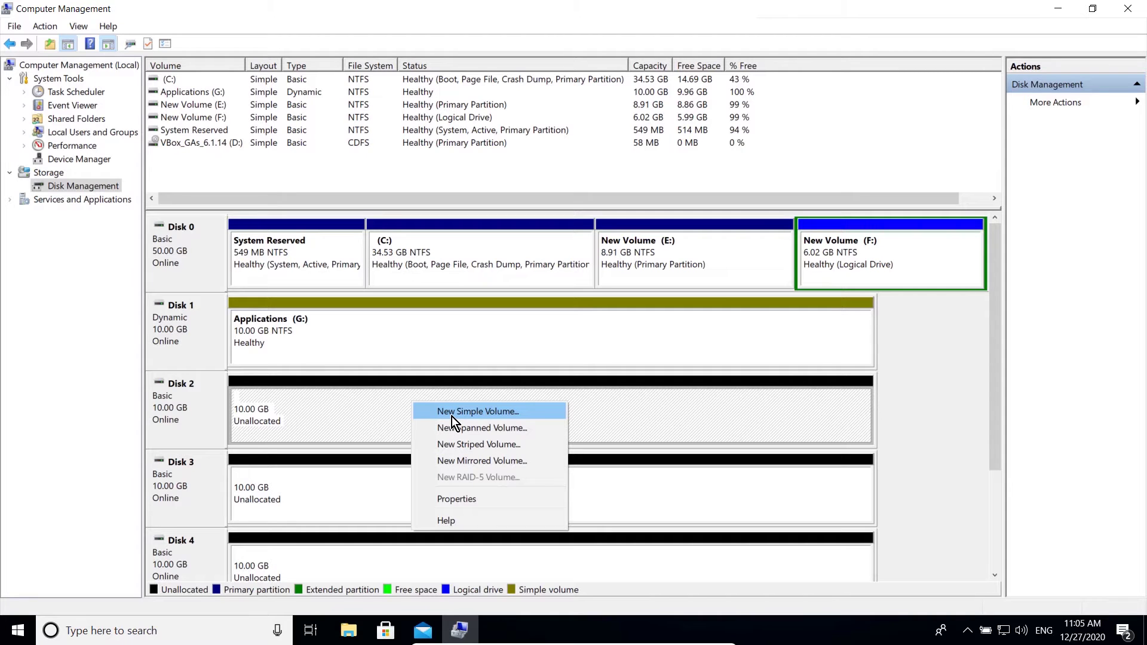
{"action": "left_click", "coordinate": [451, 412]}
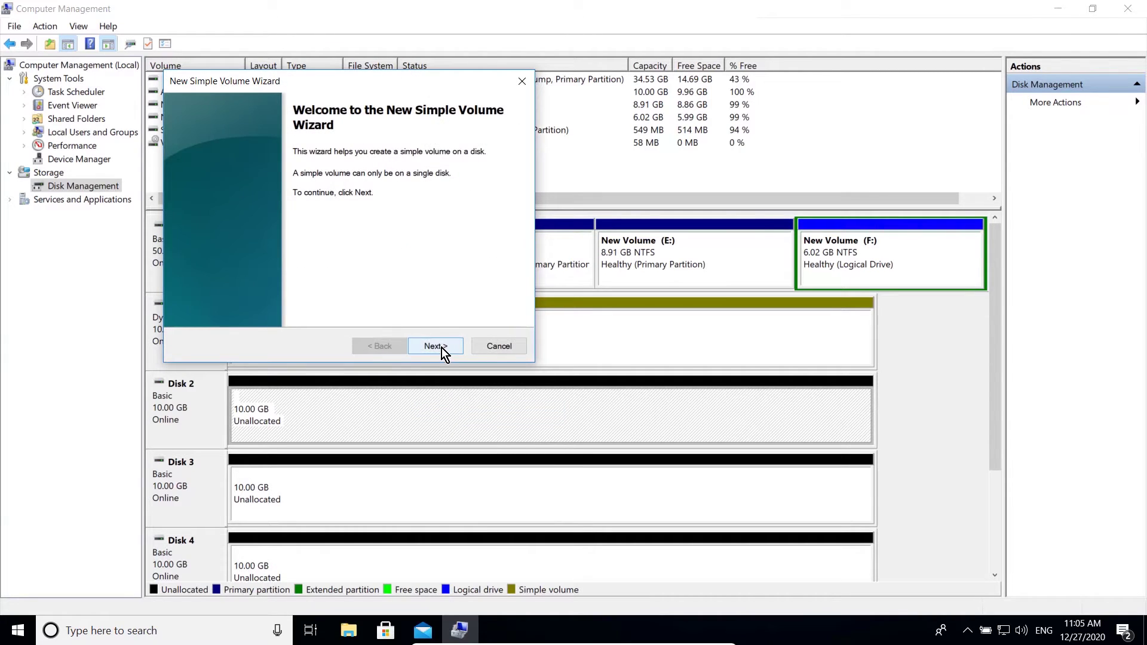
{"action": "left_click", "coordinate": [442, 348]}
{"action": "left_click_drag", "start_coordinate": [369, 84], "coordinate": [574, 172]}
{"action": "left_click_drag", "start_coordinate": [571, 315], "coordinate": [554, 315]}
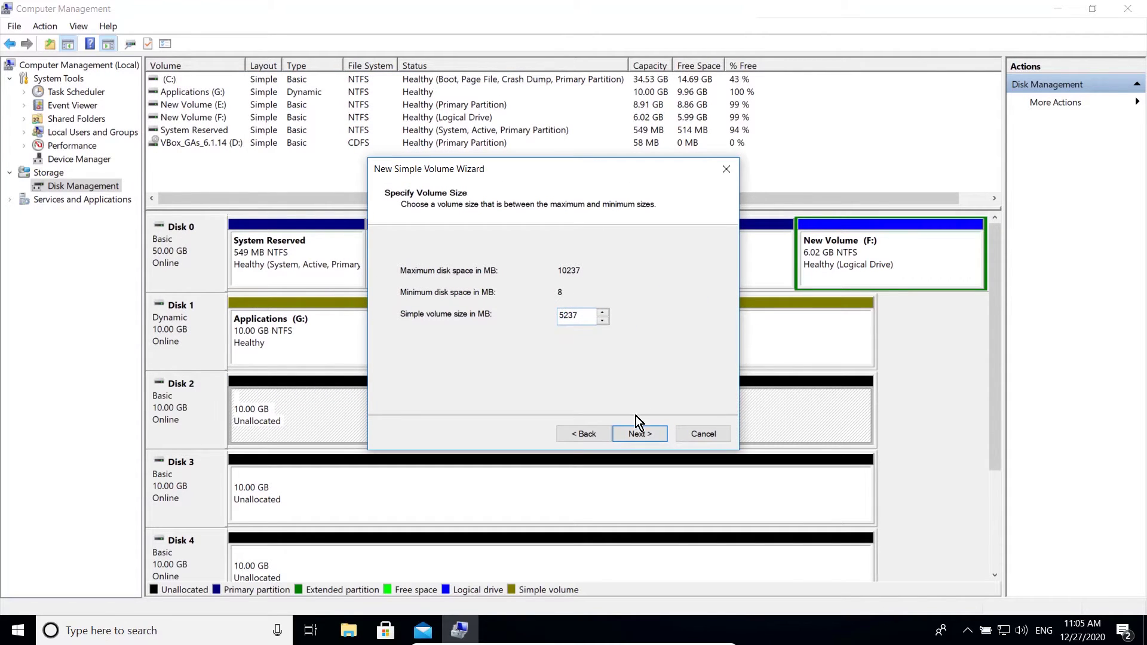
{"action": "left_click", "coordinate": [642, 432]}
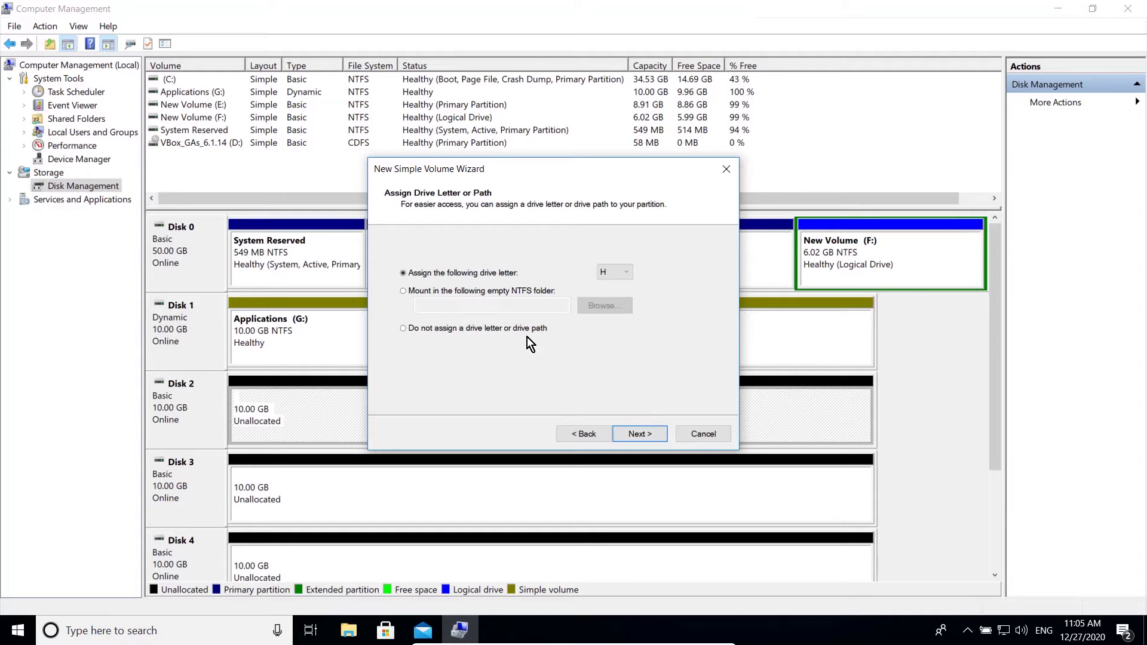
- Mount the volume in a new empty folder C:\Temp Storage
{"action": "left_click", "coordinate": [453, 293]}
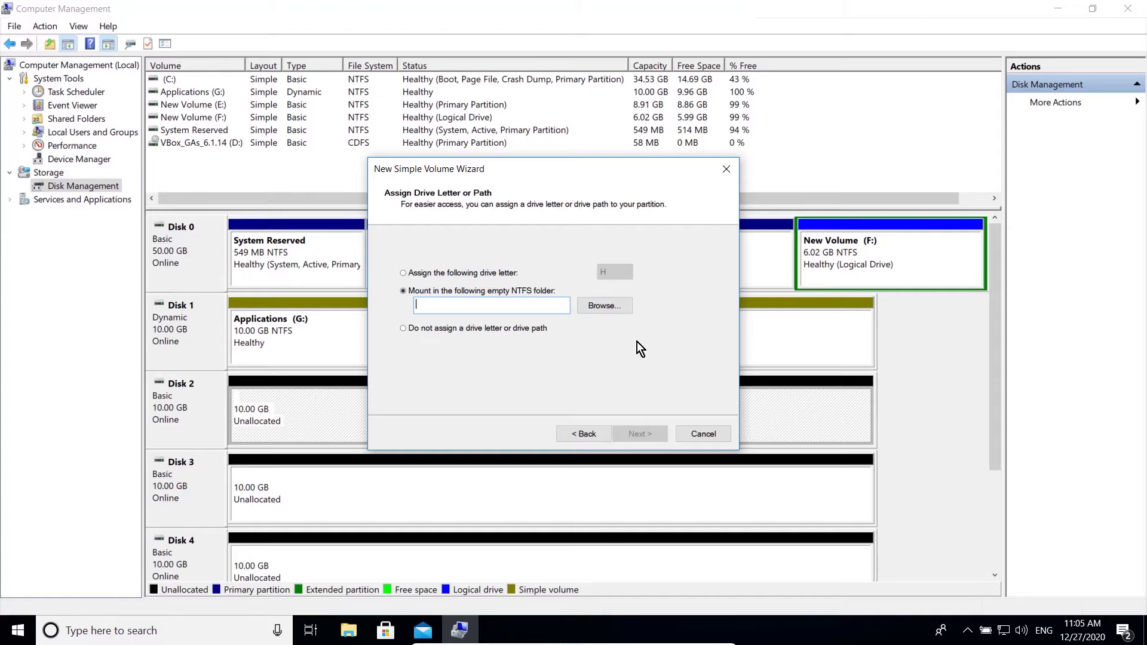
{"action": "left_click", "coordinate": [610, 306]}
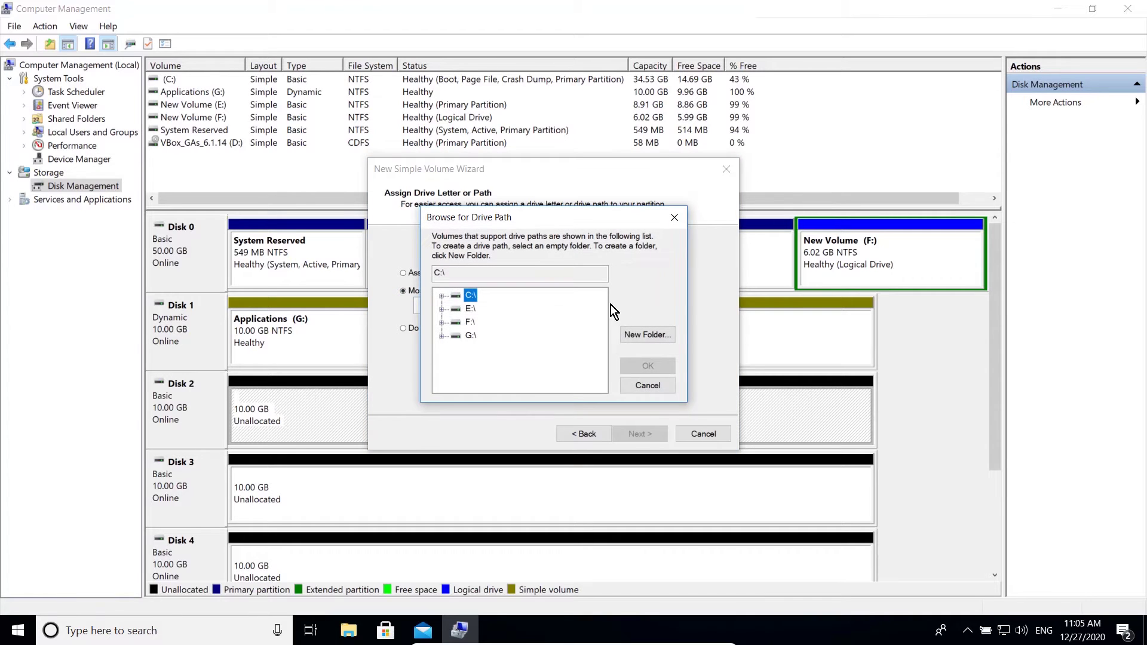
{"action": "left_click", "coordinate": [442, 297]}
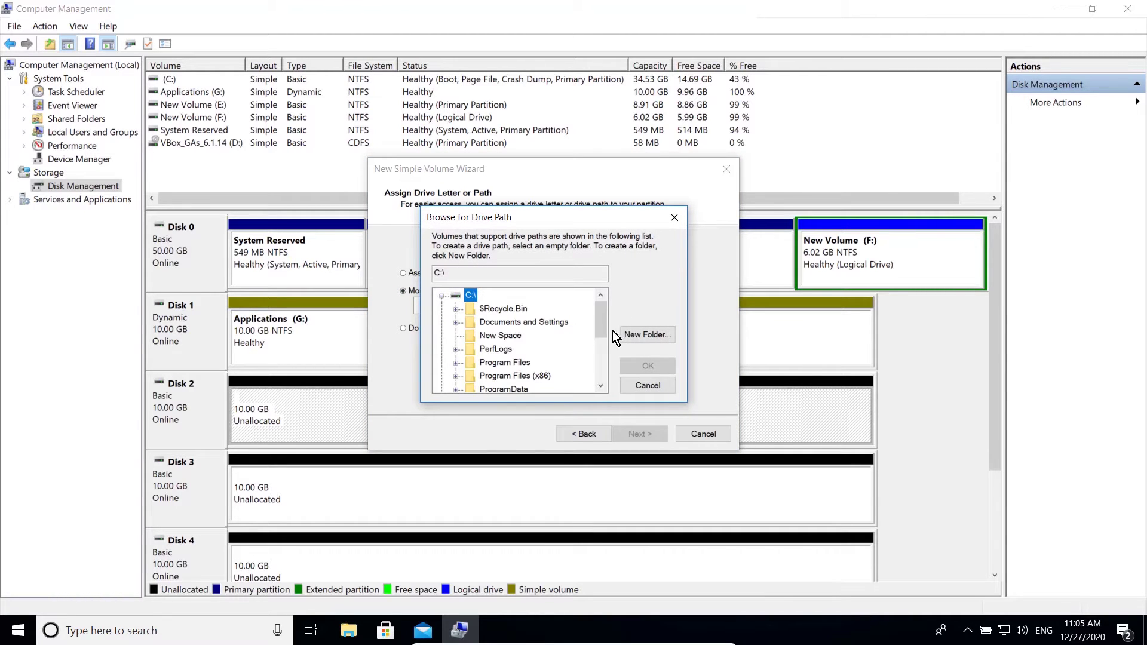
{"action": "left_click", "coordinate": [646, 335]}
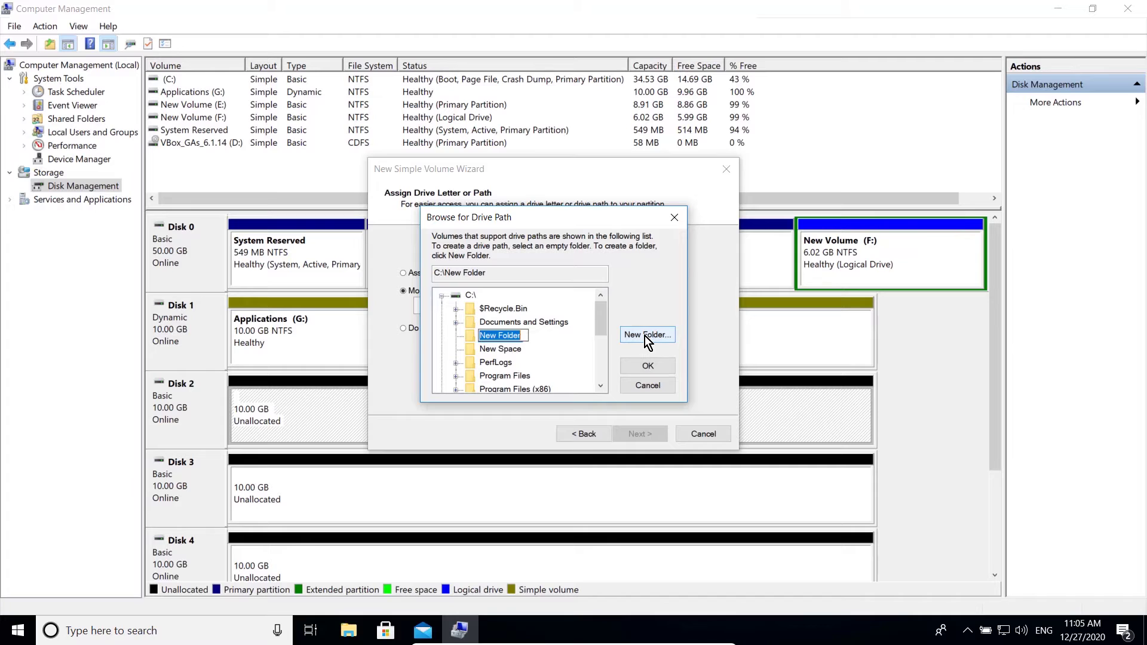
{"action": "type", "text": "Temp Storage"}
{"action": "left_click", "coordinate": [668, 366]}
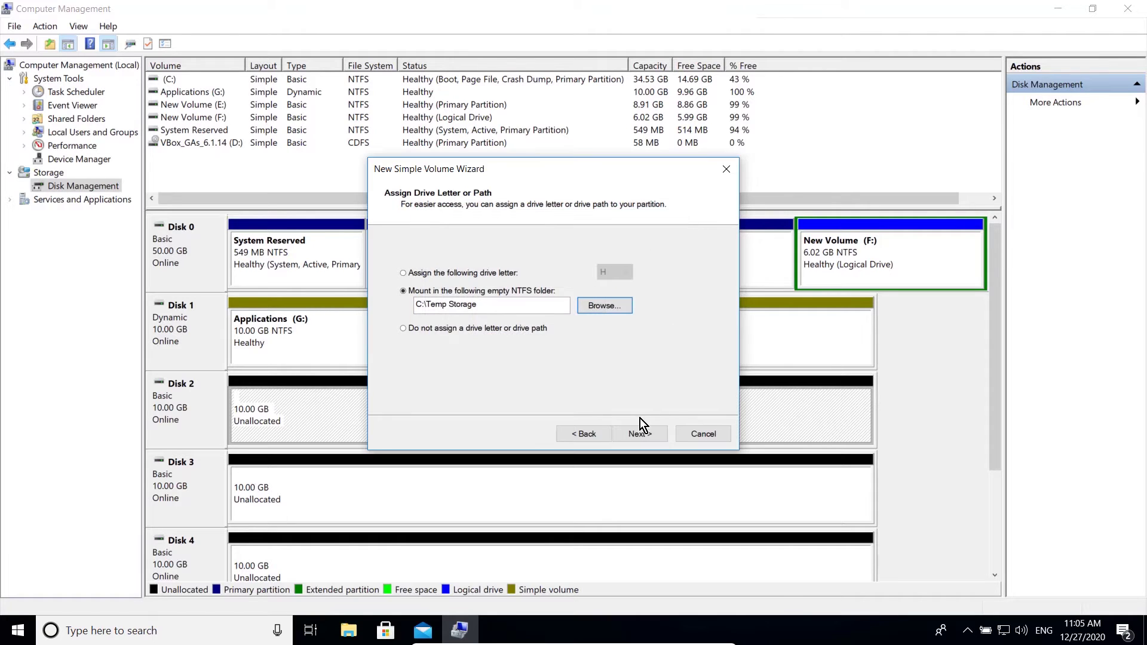
{"action": "left_click", "coordinate": [641, 434]}
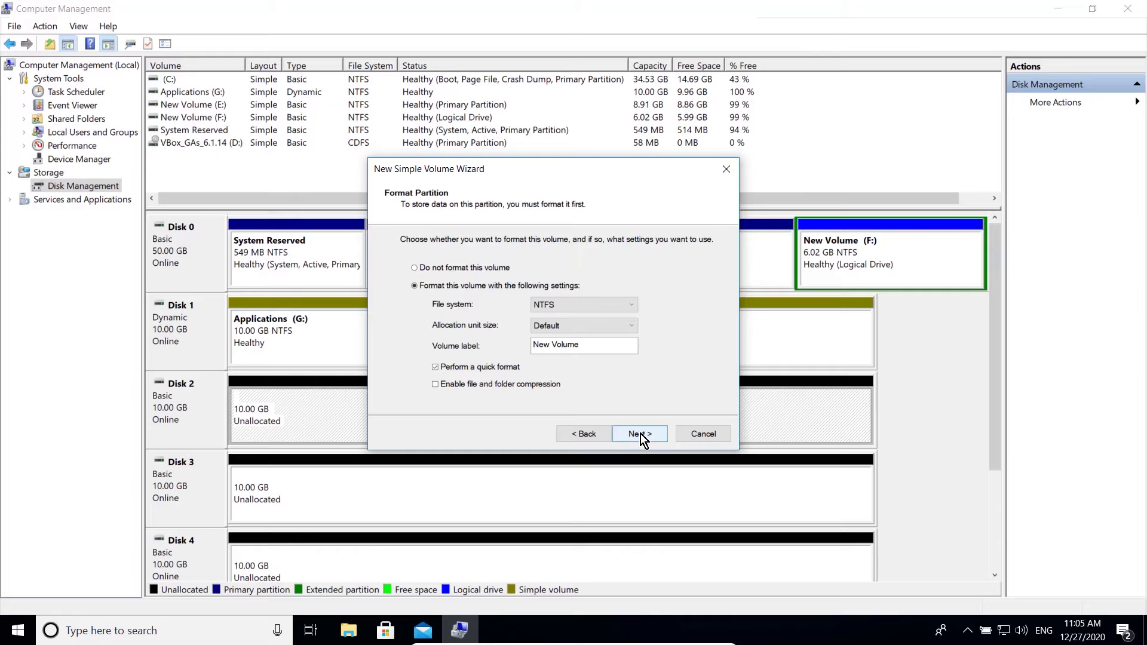
- Label the volume 'Temp Storage' and finish creating it
{"action": "left_click_drag", "start_coordinate": [602, 346], "coordinate": [500, 344]}
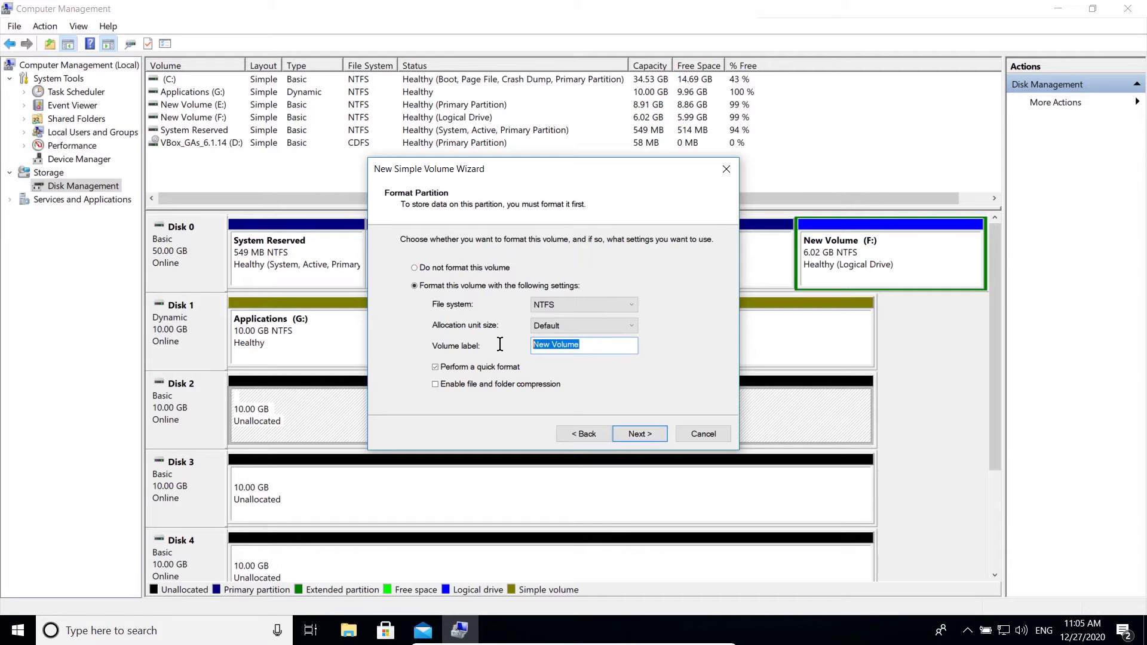
{"action": "type", "text": "Temp Storage"}
{"action": "left_click", "coordinate": [650, 429]}
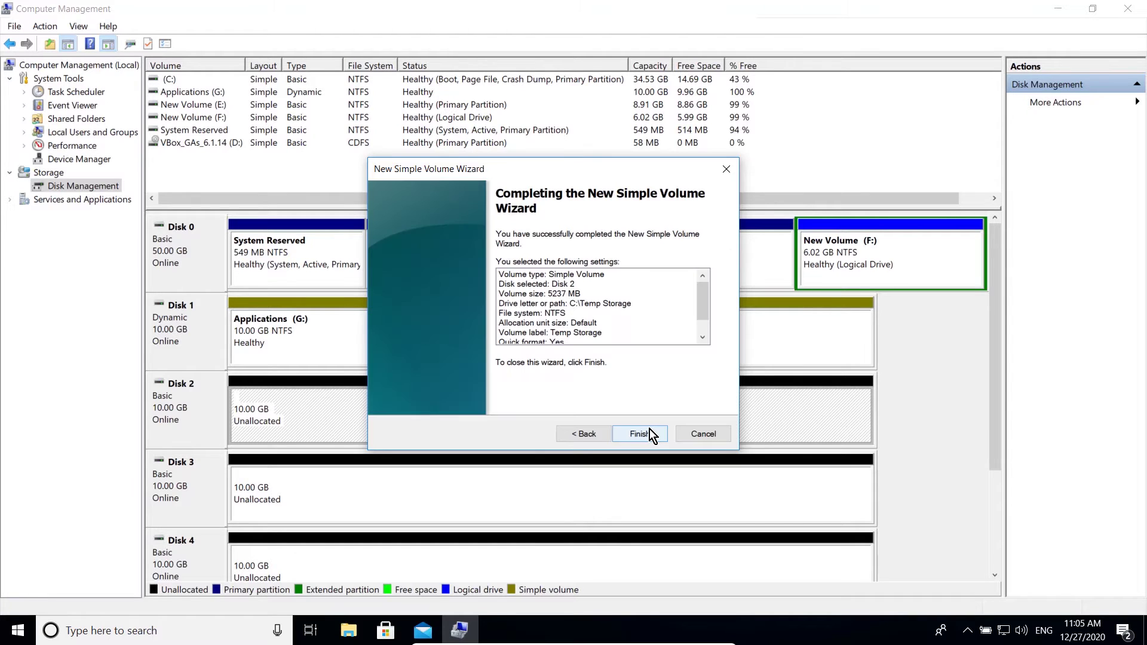
{"action": "left_click", "coordinate": [650, 434]}
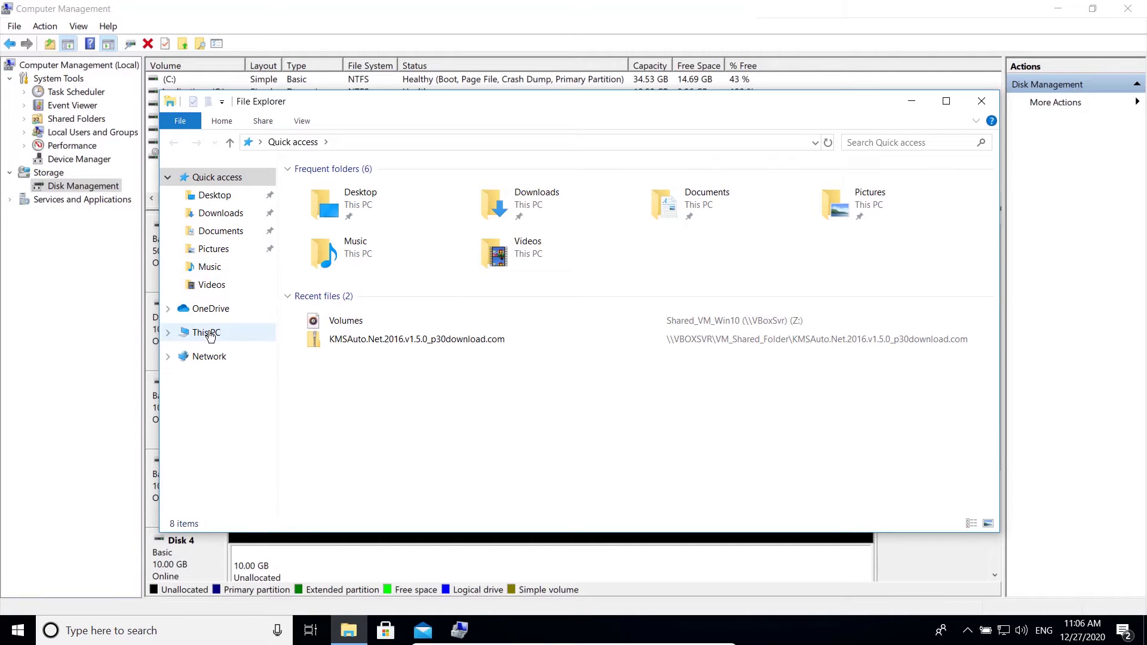
- Browse to Local Disk (C:), refresh it, and select the Temp Storage mount folder
{"action": "left_click", "coordinate": [208, 334]}
{"action": "double_click", "coordinate": [397, 365]}
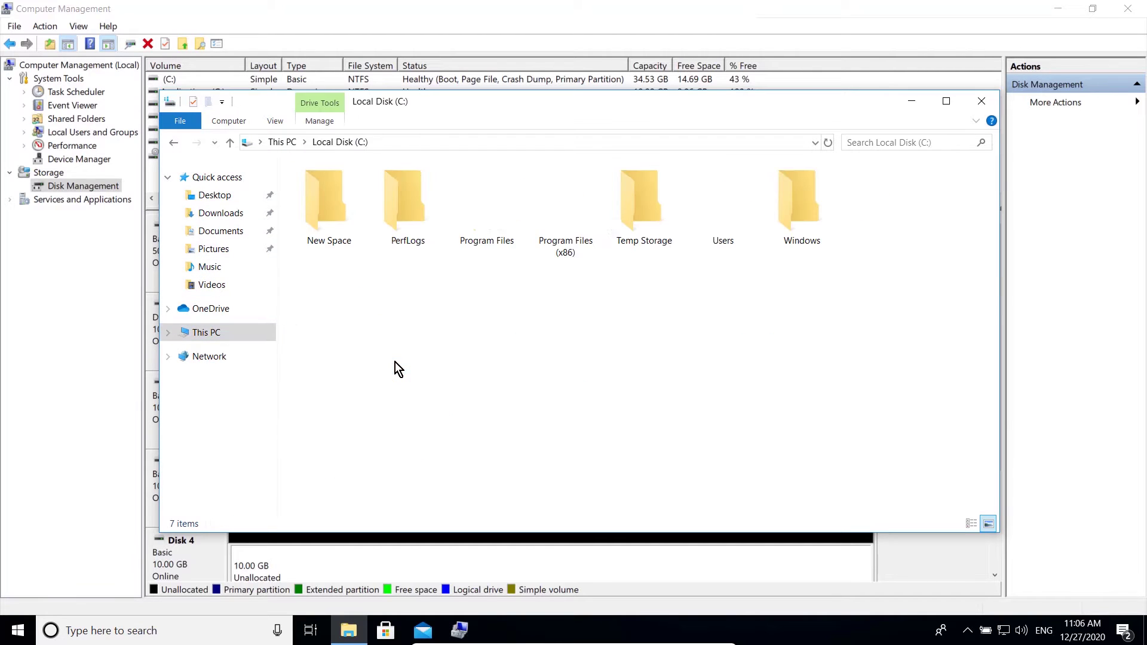
{"action": "right_click", "coordinate": [511, 288]}
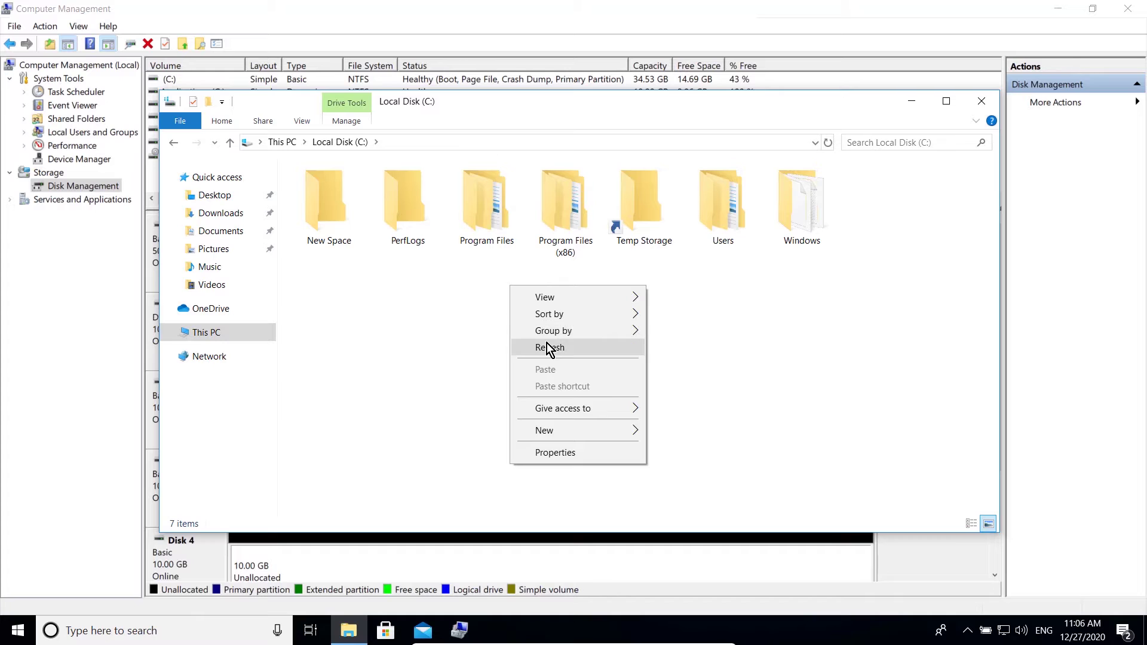
{"action": "left_click", "coordinate": [546, 347]}
{"action": "left_click", "coordinate": [653, 230]}
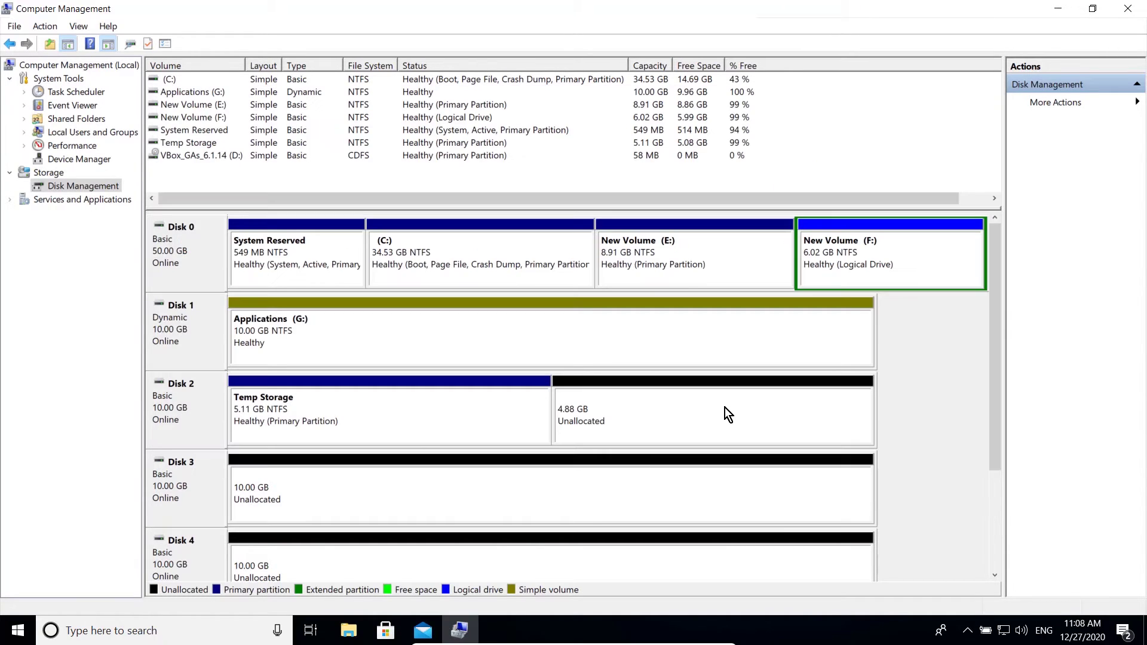
- Start a spanned volume from Disk 2's free space and add Disk 3's space to it
{"action": "right_click", "coordinate": [725, 408]}
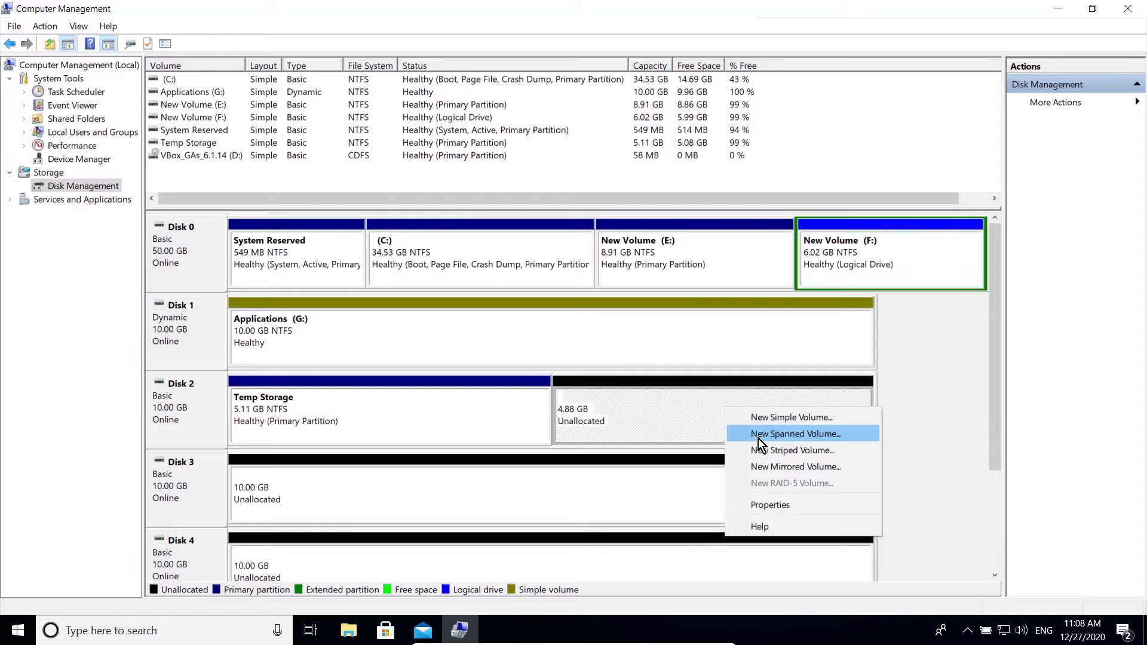
{"action": "left_click", "coordinate": [799, 440]}
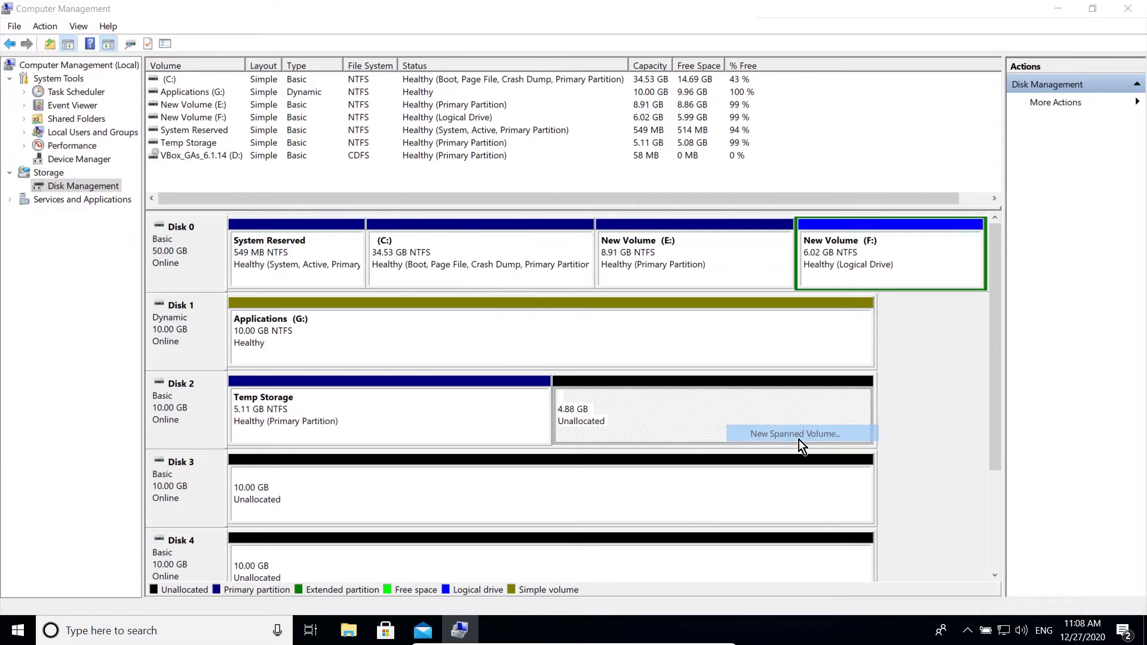
{"action": "left_click", "coordinate": [436, 358]}
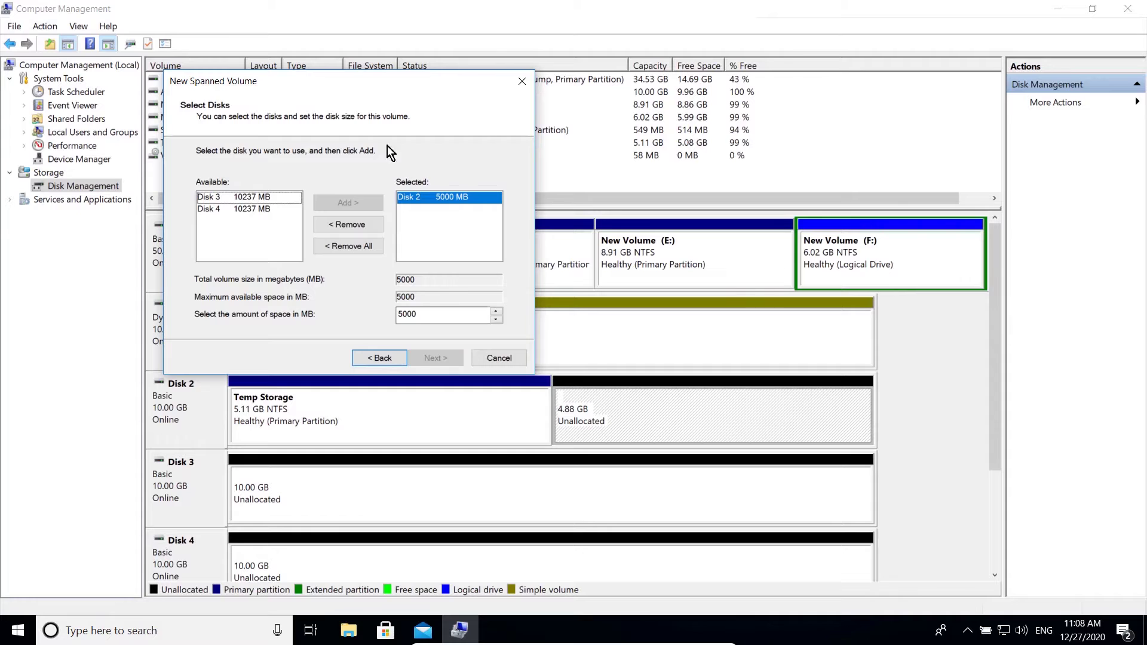
{"action": "left_click_drag", "start_coordinate": [341, 80], "coordinate": [524, 68]}
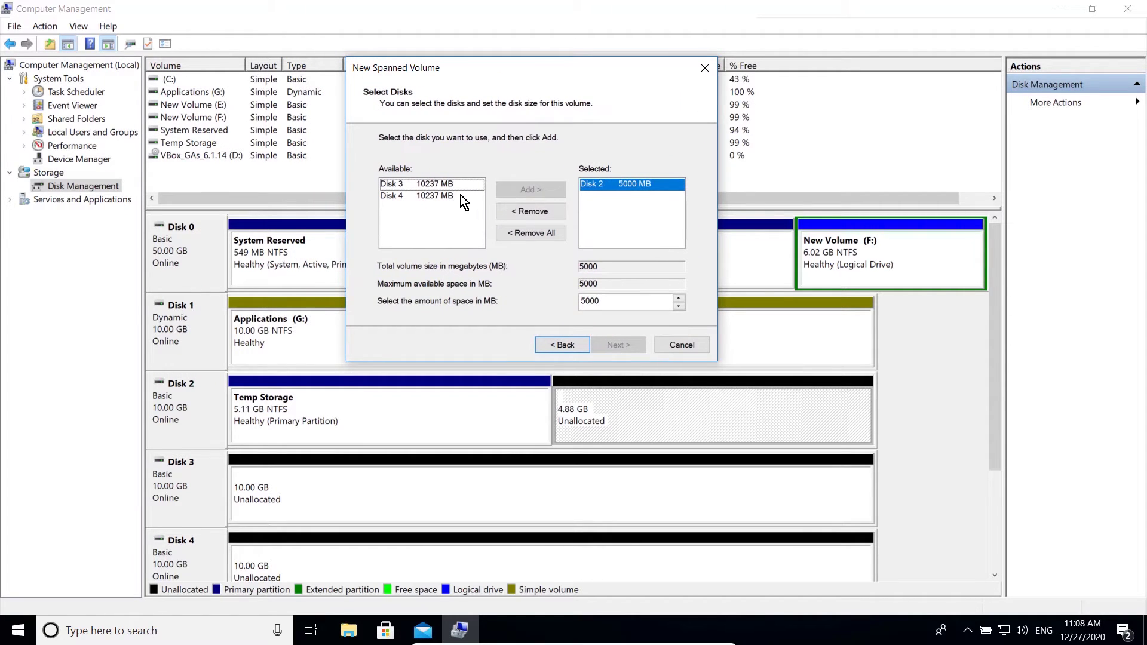
{"action": "left_click", "coordinate": [423, 186]}
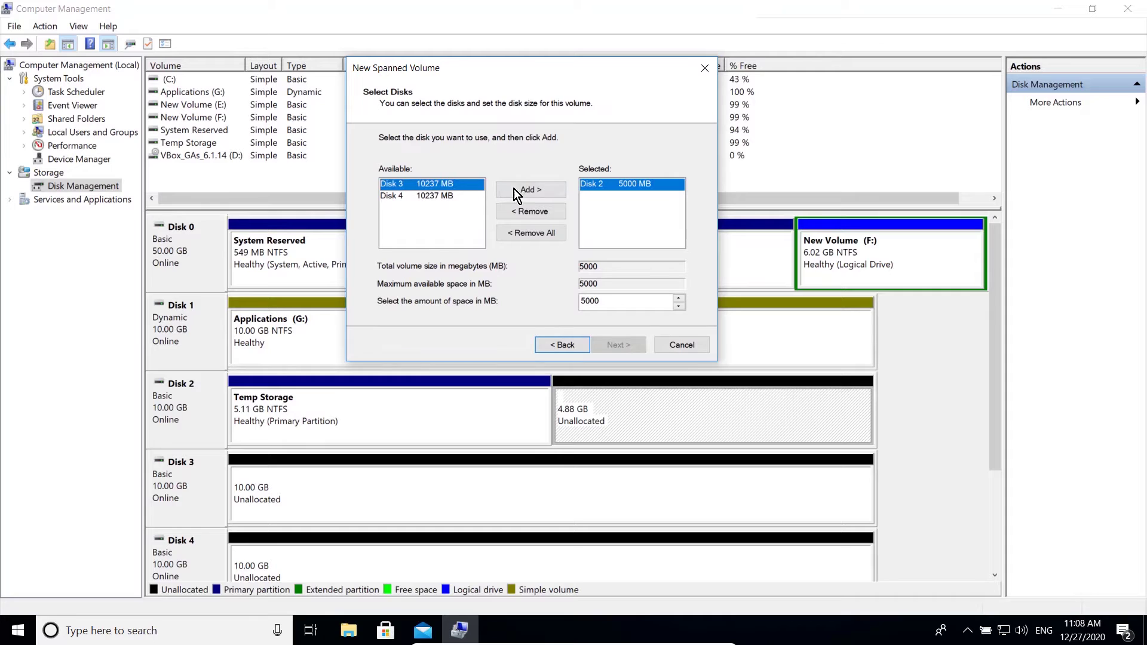
{"action": "left_click", "coordinate": [550, 192]}
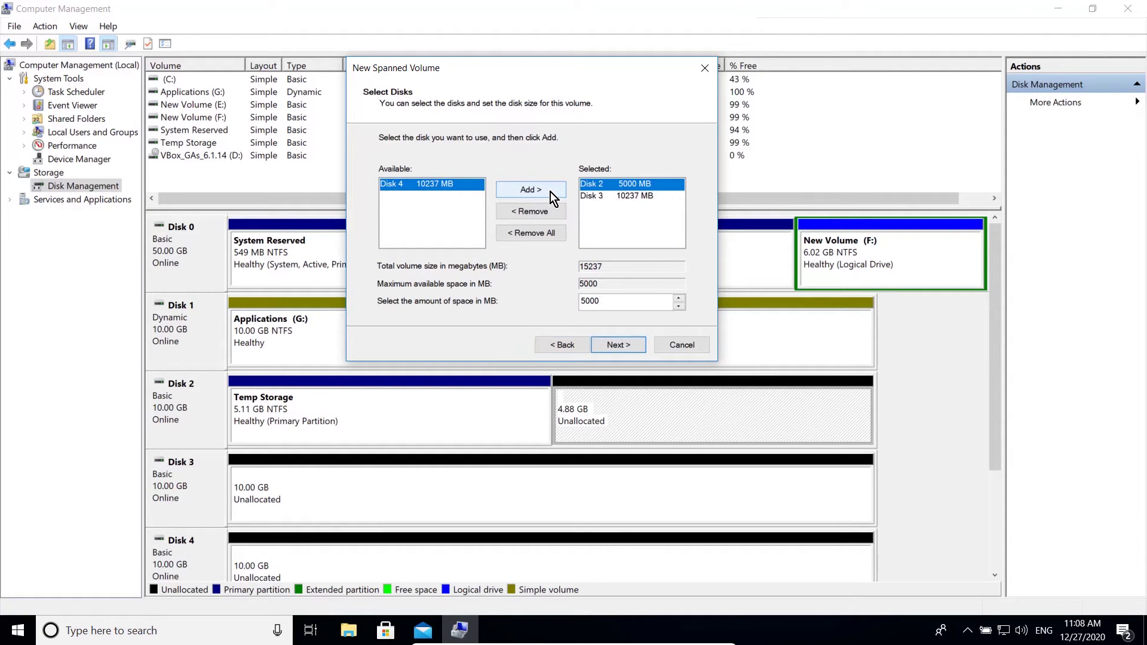
{"action": "left_click", "coordinate": [633, 196]}
{"action": "left_click", "coordinate": [621, 299]}
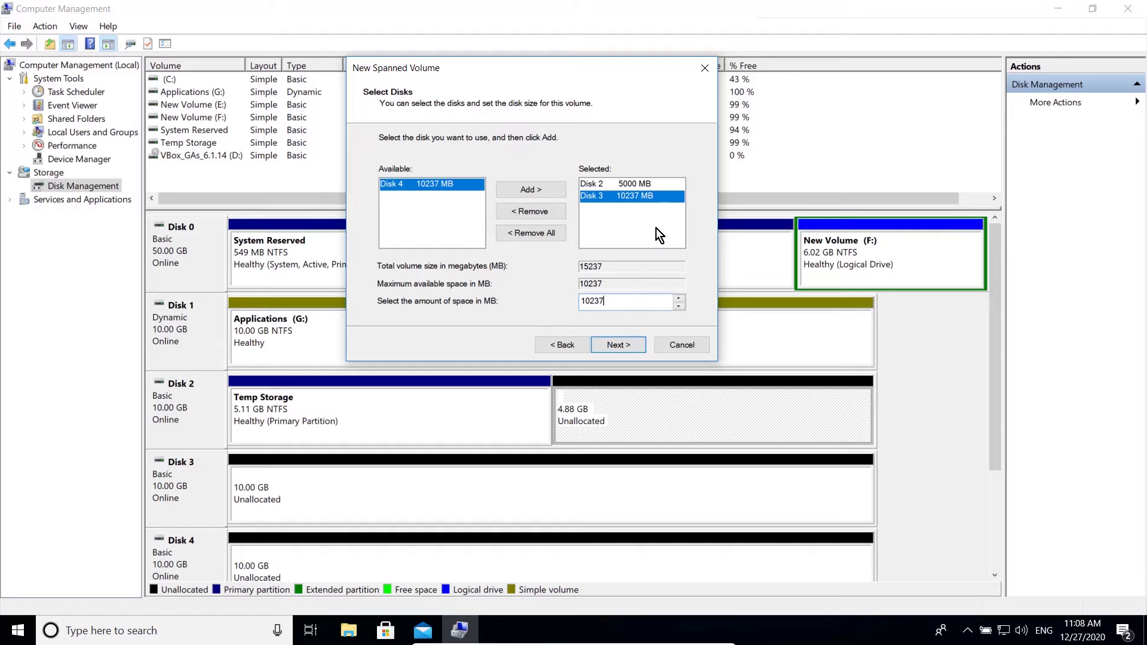
{"action": "left_click", "coordinate": [637, 346]}
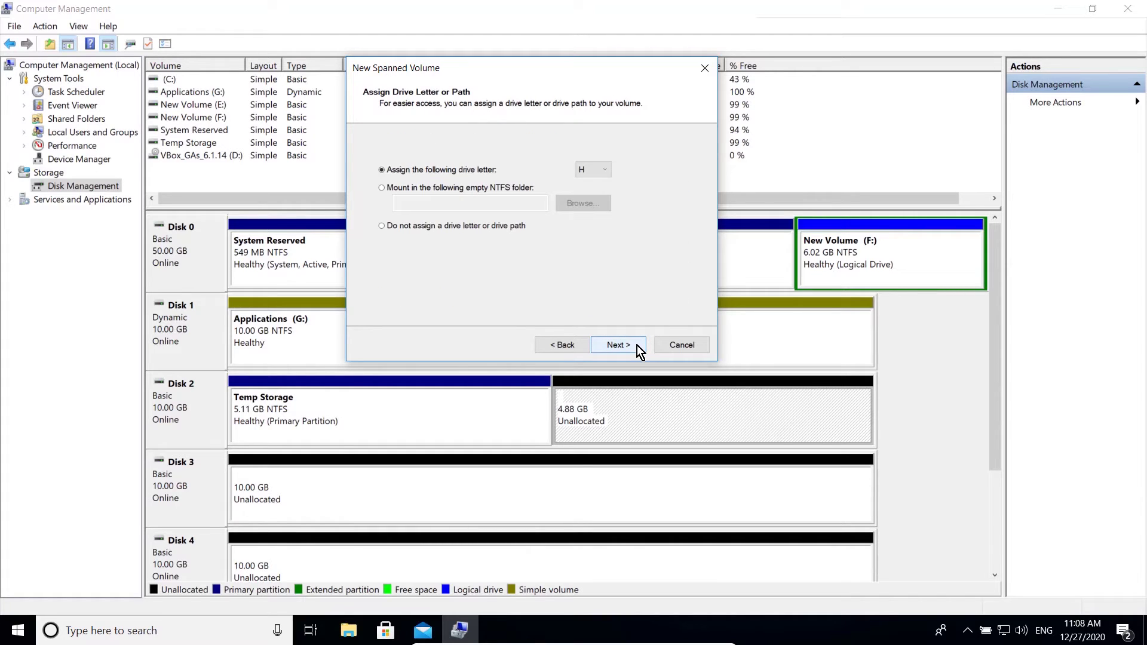
- Assign drive letter S:, label it 'Storage', finish, and accept converting the disks to dynamic
{"action": "left_click", "coordinate": [604, 171]}
{"action": "left_click", "coordinate": [589, 307]}
{"action": "left_click", "coordinate": [625, 342]}
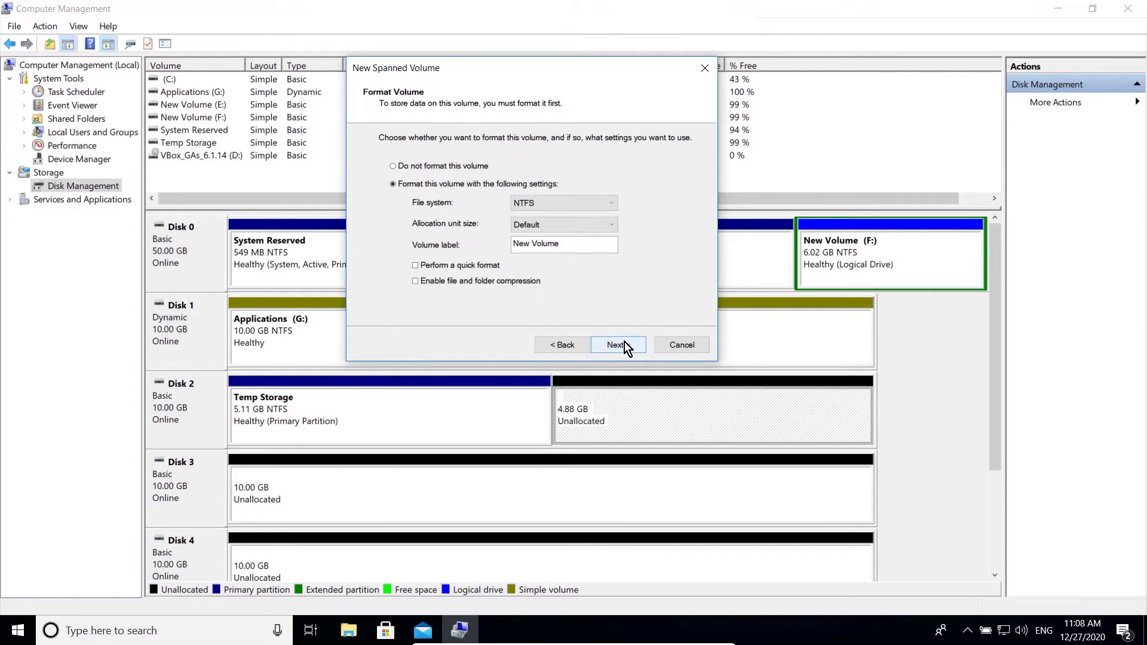
{"action": "left_click_drag", "start_coordinate": [589, 243], "coordinate": [472, 241]}
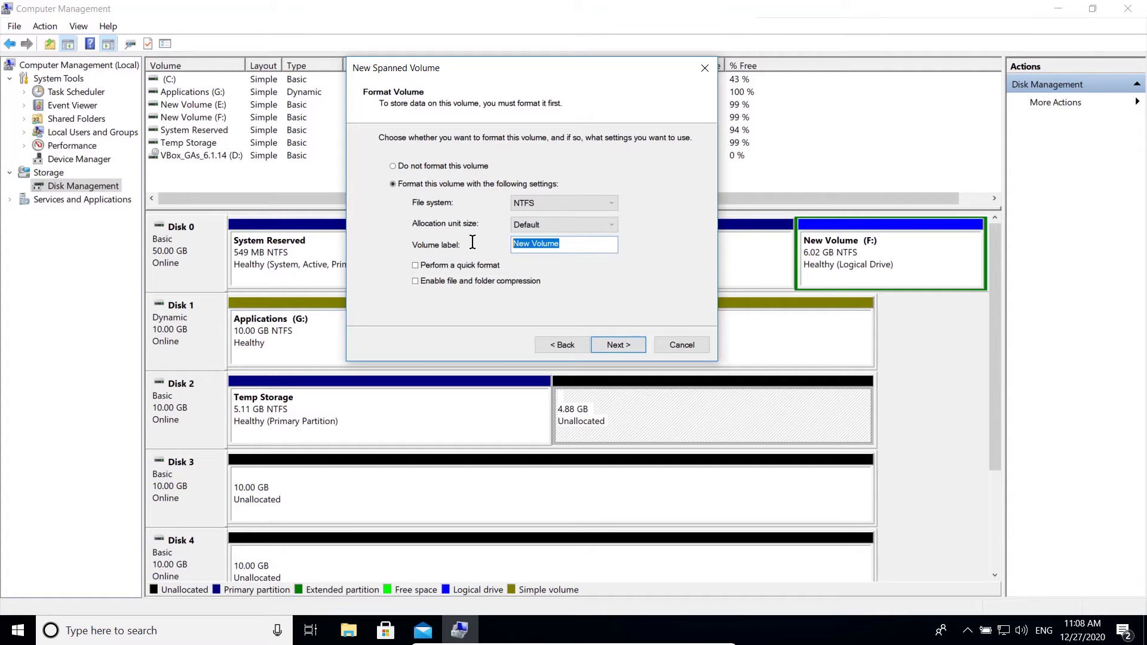
{"action": "type", "text": "Storage"}
{"action": "left_click", "coordinate": [619, 345]}
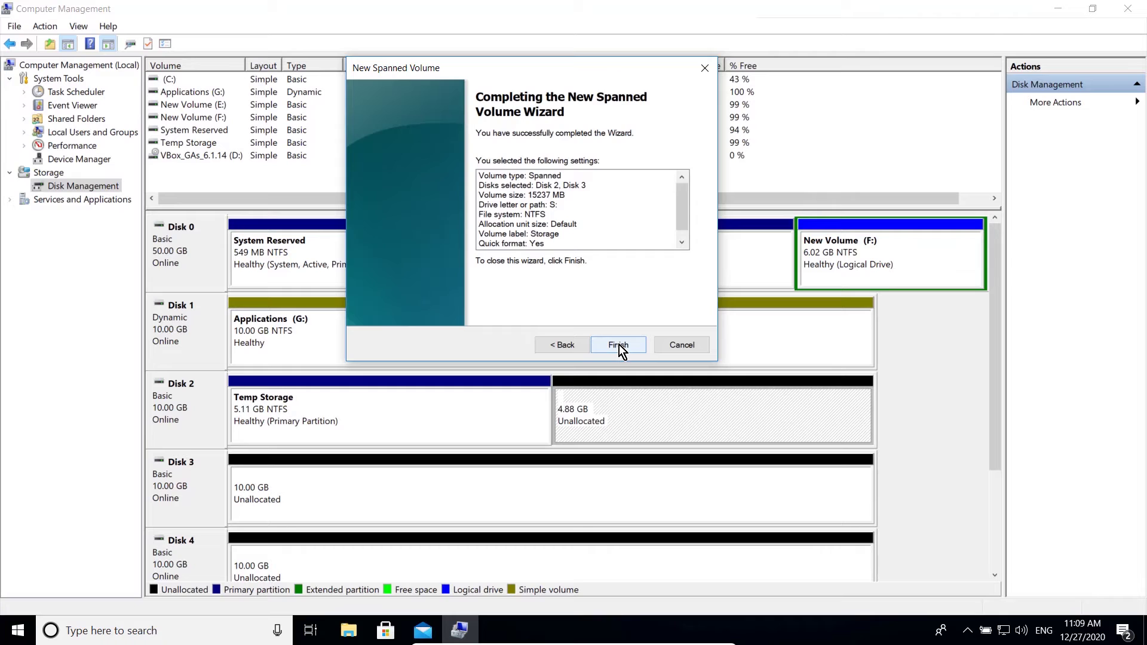
{"action": "left_click", "coordinate": [619, 346]}
{"action": "left_click", "coordinate": [630, 433]}
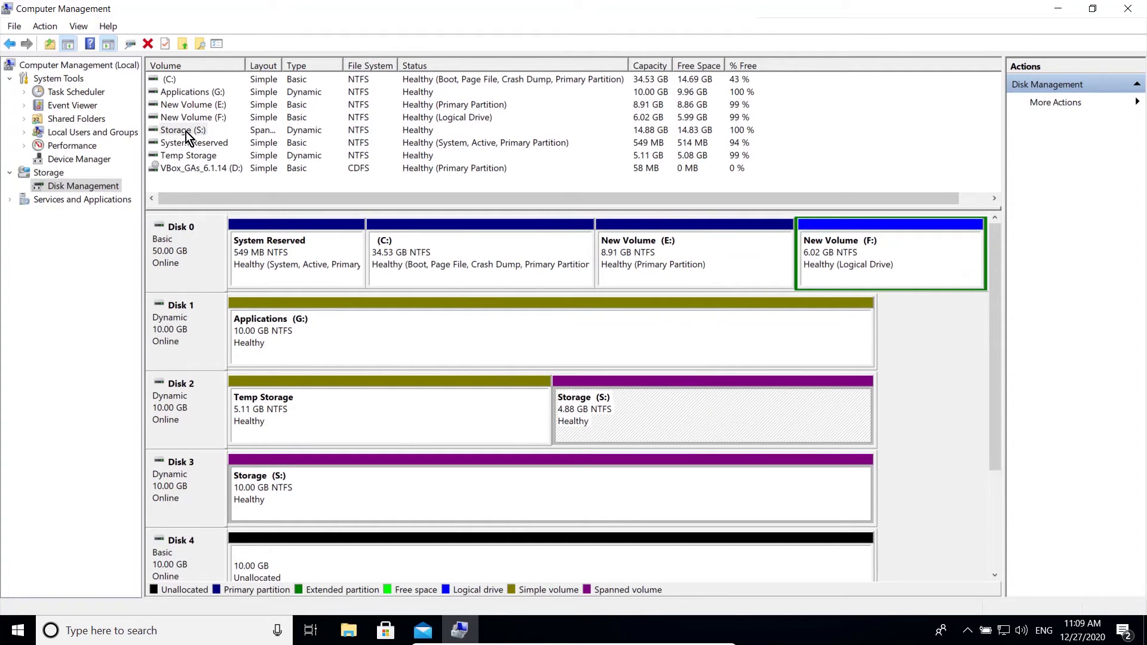
- Widen the Layout column, inspect Storage (S:) extents, and bring up Disk 4's free-space options
{"action": "left_click_drag", "start_coordinate": [284, 65], "coordinate": [298, 65]}
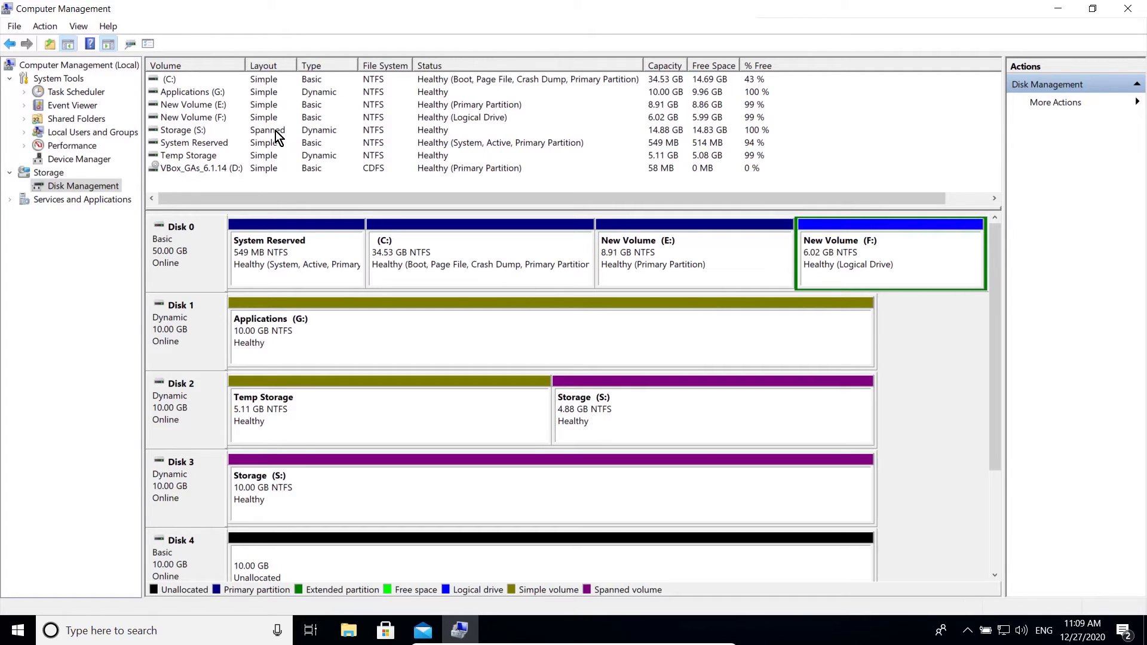
{"action": "left_click", "coordinate": [220, 131]}
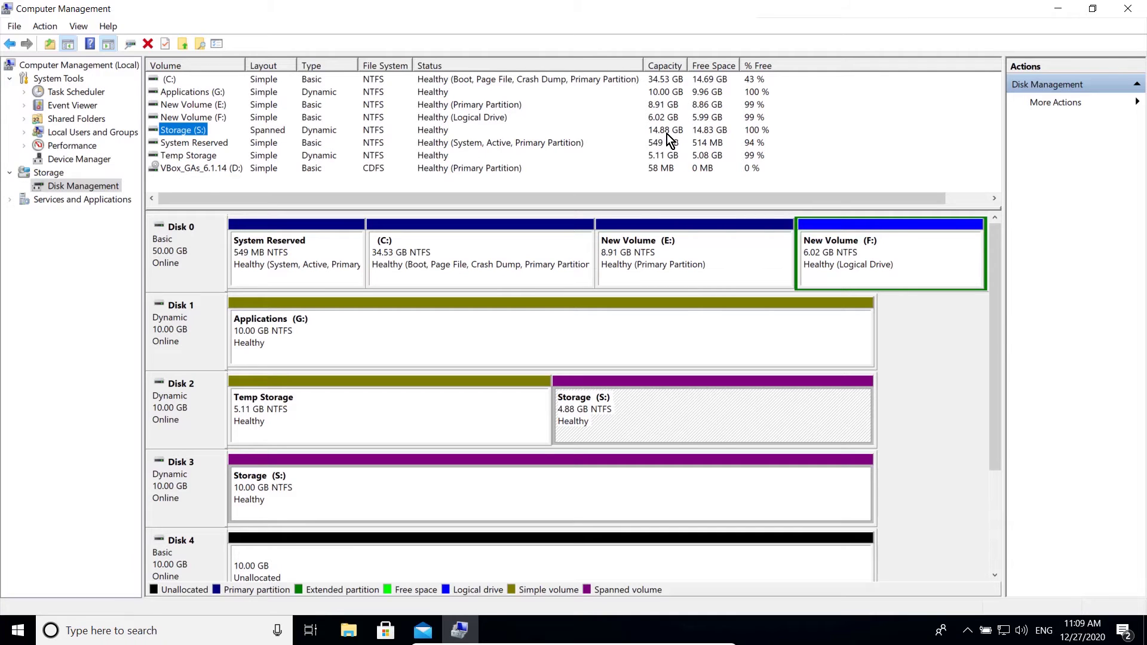
{"action": "right_click", "coordinate": [764, 469]}
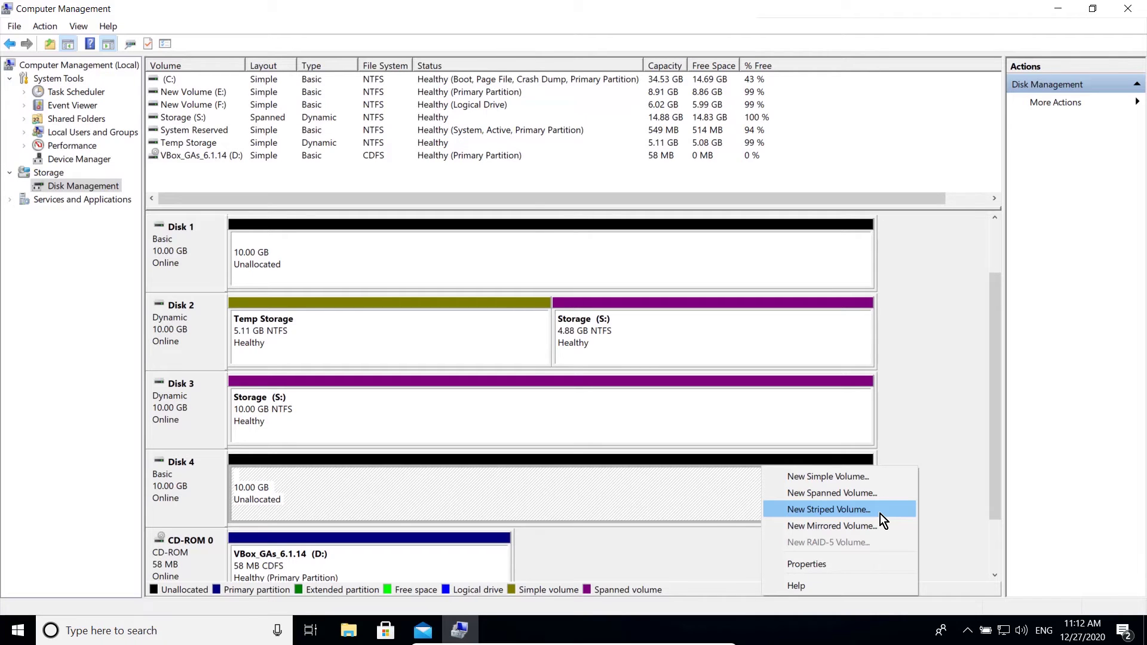
- Start a striped volume on Disk 4, add Disk 1, and keep the default drive letter
{"action": "left_click", "coordinate": [880, 509]}
{"action": "left_click", "coordinate": [445, 360]}
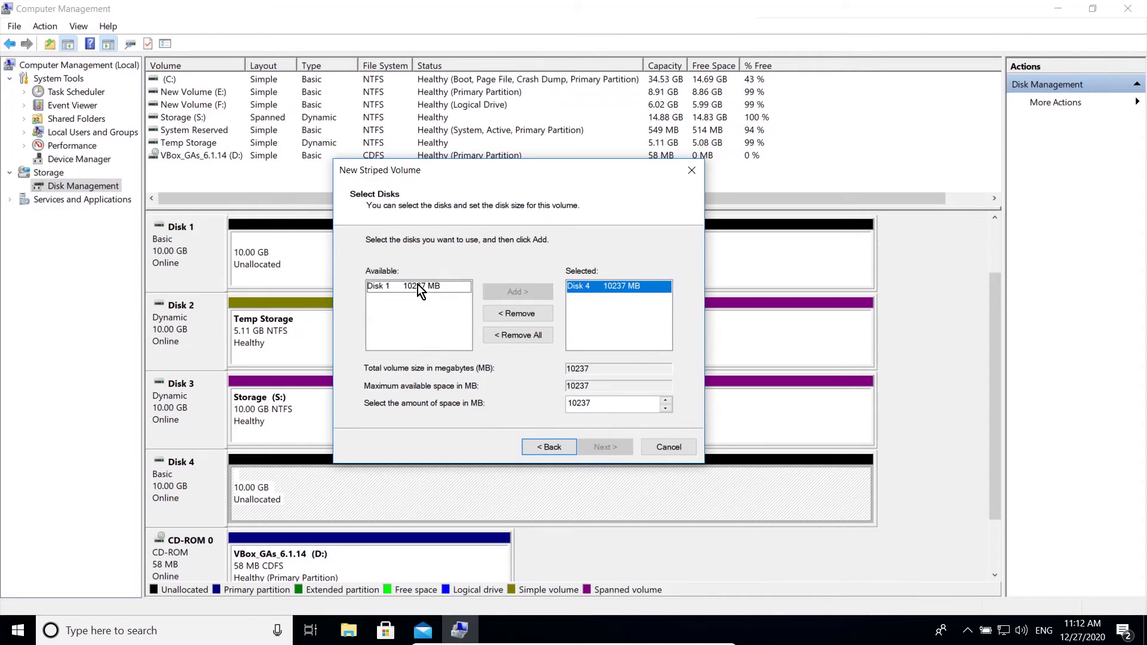
{"action": "left_click", "coordinate": [493, 292]}
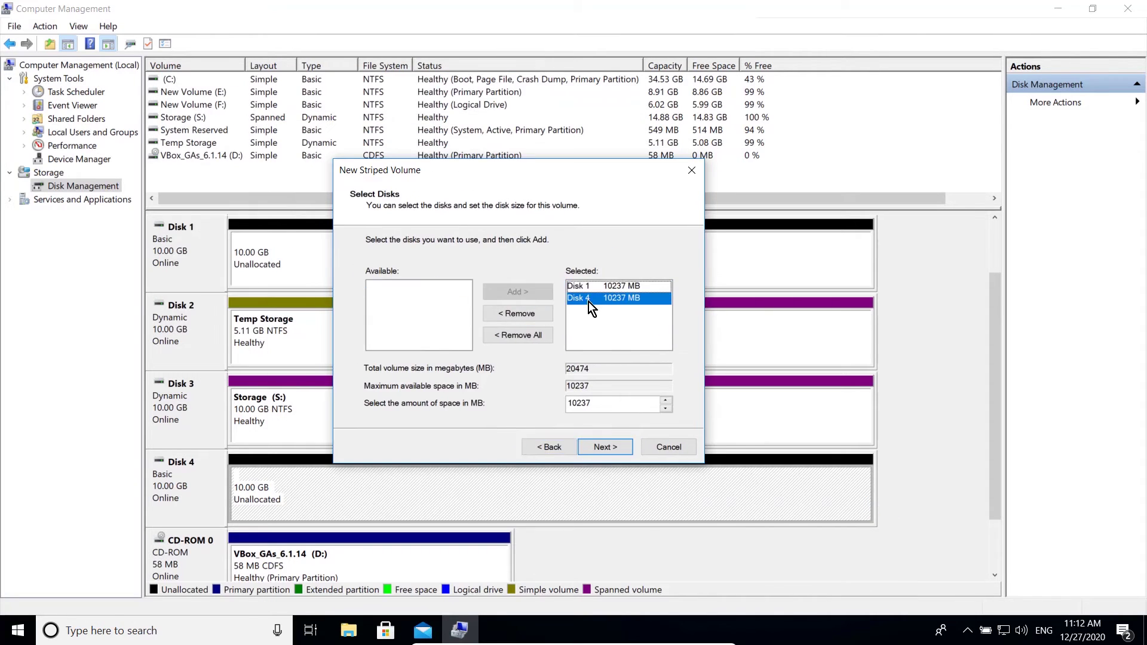
{"action": "left_click", "coordinate": [606, 445]}
{"action": "left_click", "coordinate": [606, 445]}
- Label the volume 'Striped' with quick format on, finish, and accept converting to dynamic
{"action": "left_click_drag", "start_coordinate": [556, 346], "coordinate": [447, 351]}
{"action": "type", "text": "Stripped"}
{"action": "key", "text": "ctrl+a"}
{"action": "key", "text": "BackSpace"}
{"action": "type", "text": "RAID"}
{"action": "key", "text": "BackSpace"}
{"action": "key", "text": "BackSpace"}
{"action": "key", "text": "BackSpace"}
{"action": "key", "text": "BackSpace"}
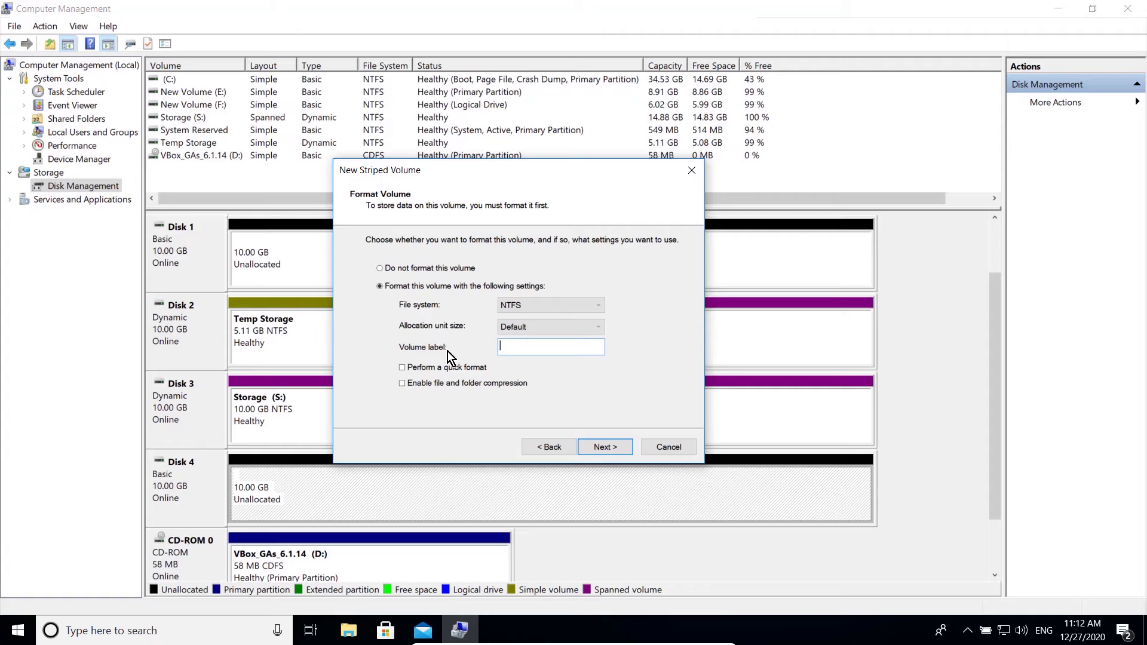
{"action": "type", "text": "RAID1"}
{"action": "left_click", "coordinate": [465, 368]}
{"action": "key", "text": "ctrl+a"}
{"action": "type", "text": "Striped"}
{"action": "left_click", "coordinate": [605, 447]}
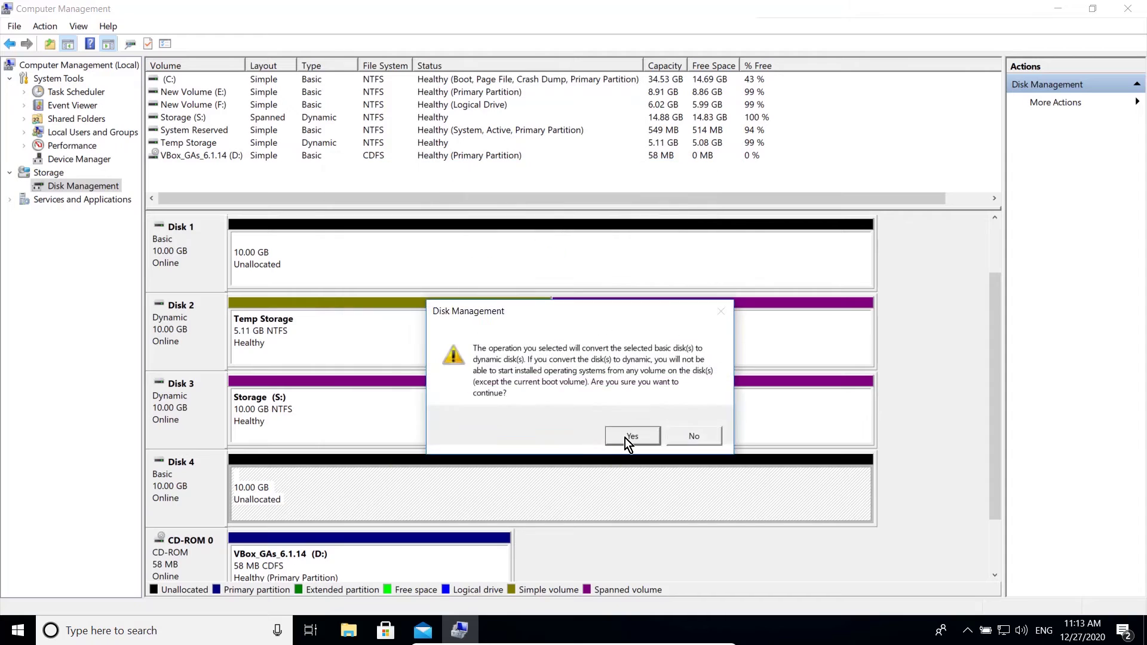
{"action": "left_click", "coordinate": [625, 436]}
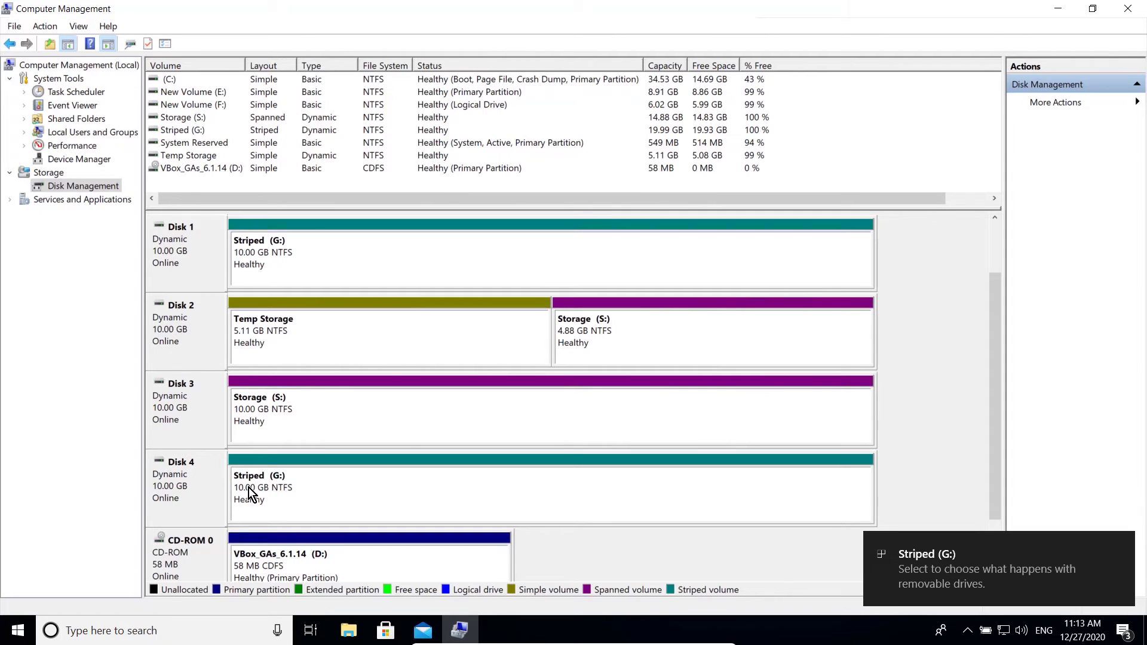
- Delete the Storage spanned volume after checking the striped volume's extents
{"action": "left_click", "coordinate": [176, 133]}
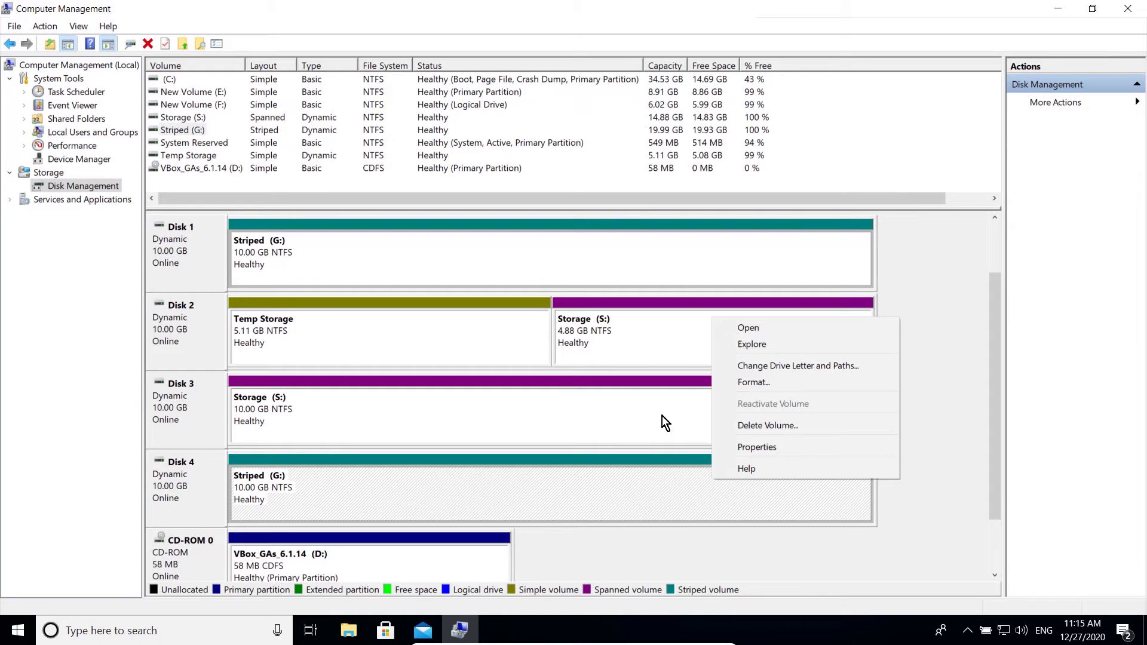
{"action": "left_click", "coordinate": [662, 416]}
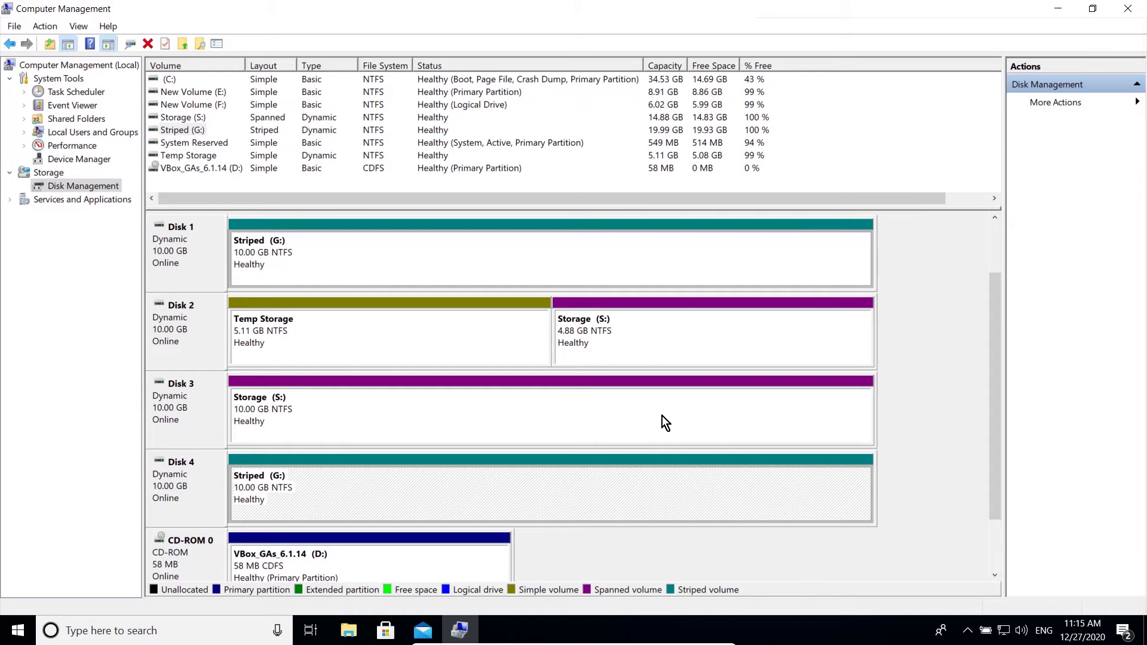
{"action": "right_click", "coordinate": [662, 415]}
{"action": "left_click", "coordinate": [722, 364]}
{"action": "left_click", "coordinate": [632, 422]}
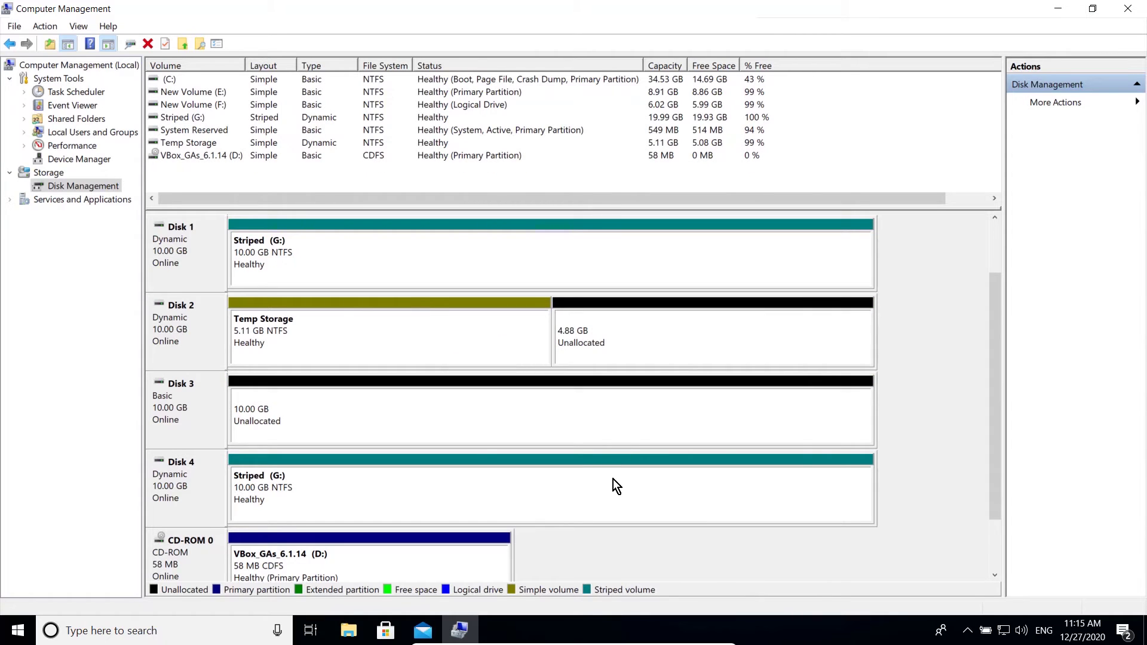
- Delete the Striped volume, then bring up new-volume options for Disk 3's free space
{"action": "right_click", "coordinate": [613, 479]}
{"action": "left_click", "coordinate": [679, 423]}
{"action": "left_click", "coordinate": [629, 421]}
{"action": "right_click", "coordinate": [673, 404]}
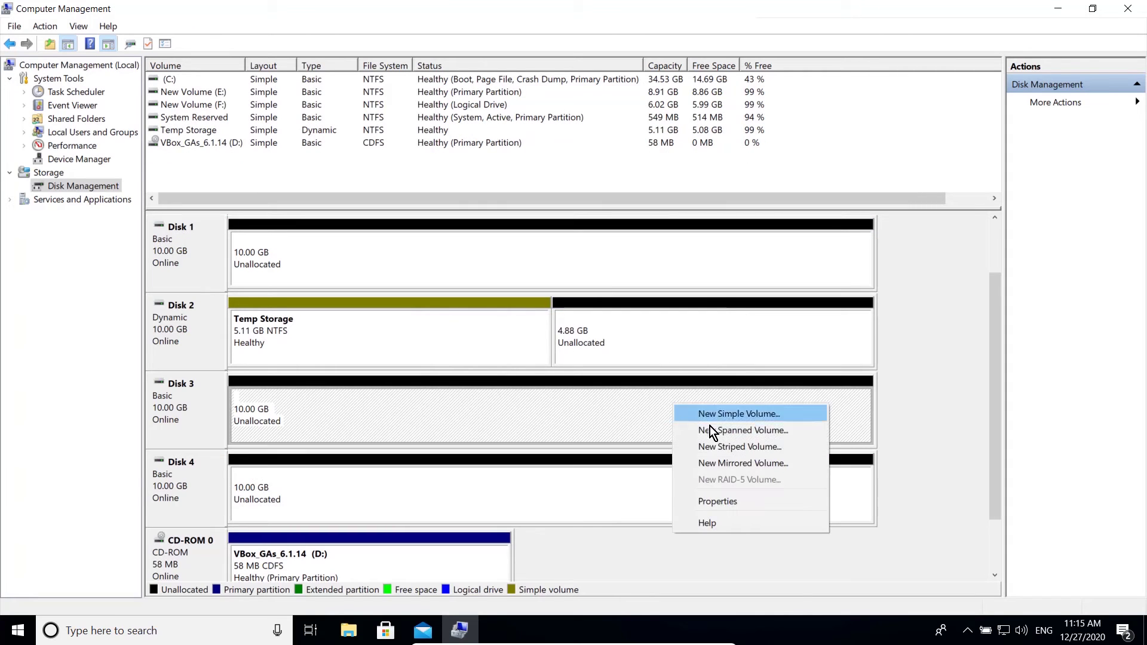
- Mirror Disk 3 with Disk 4 as 'Mirrored' on drive R:, converting both disks to dynamic
{"action": "left_click", "coordinate": [757, 468]}
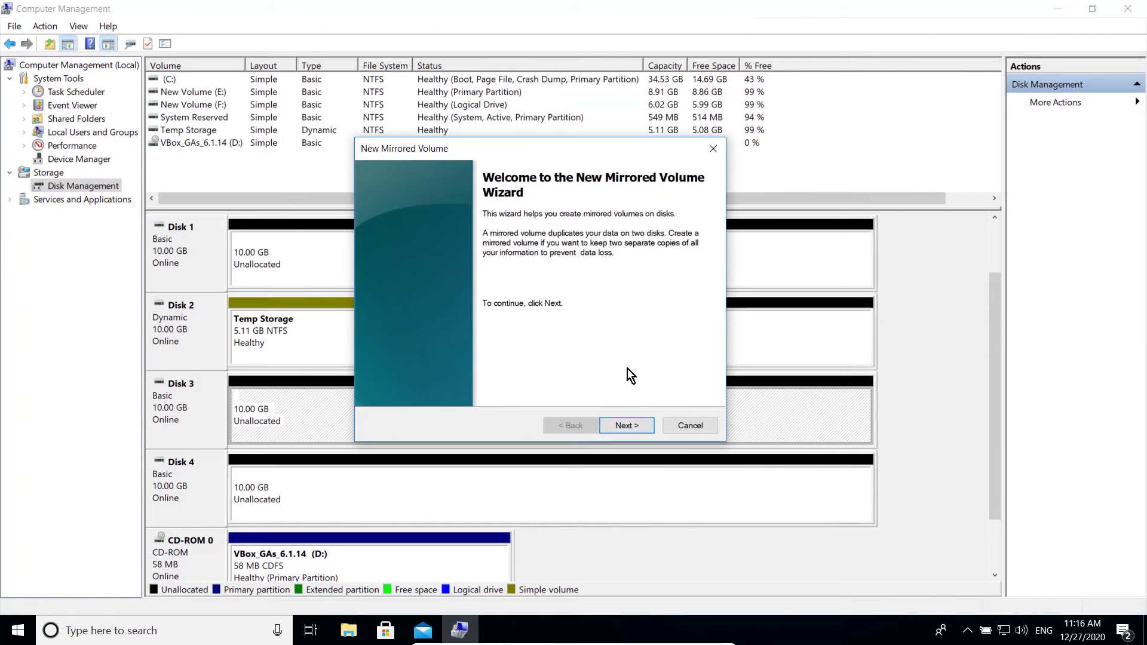
{"action": "left_click", "coordinate": [627, 425]}
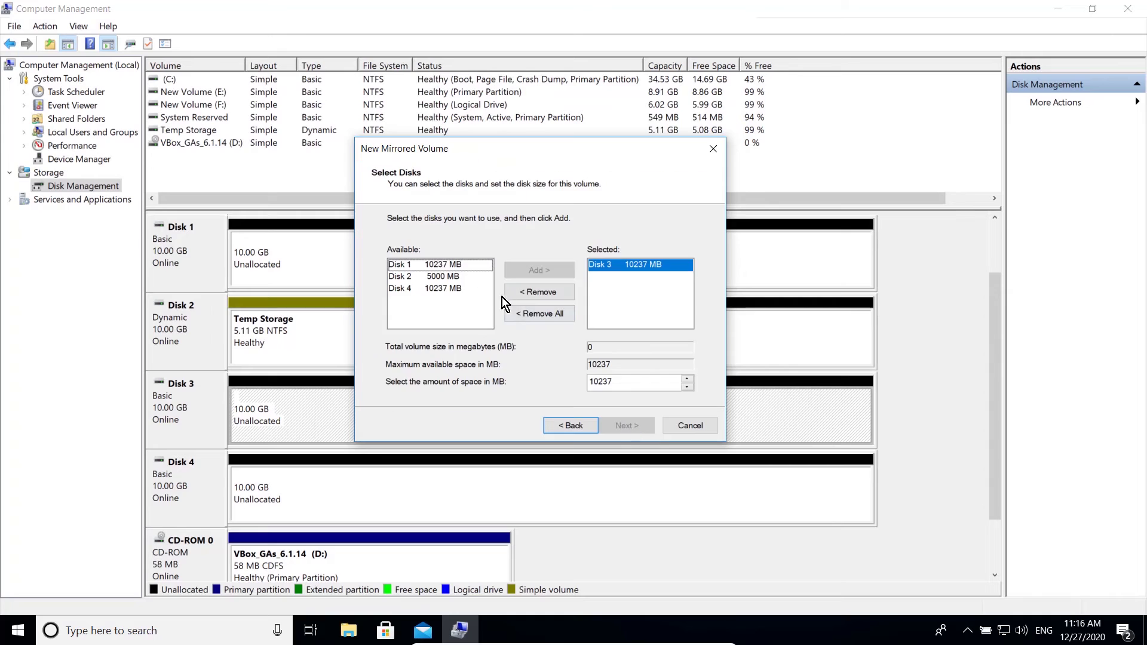
{"action": "left_click", "coordinate": [450, 288]}
{"action": "left_click", "coordinate": [535, 274]}
{"action": "left_click", "coordinate": [629, 422]}
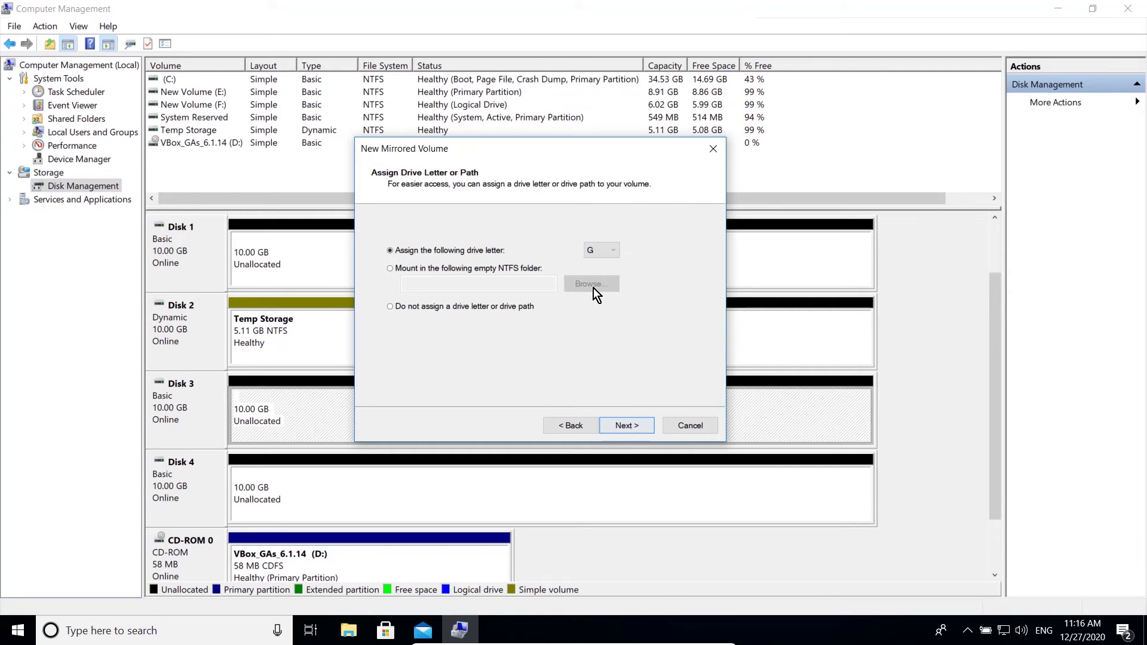
{"action": "left_click", "coordinate": [601, 250]}
{"action": "left_click", "coordinate": [599, 388]}
{"action": "left_click", "coordinate": [627, 425]}
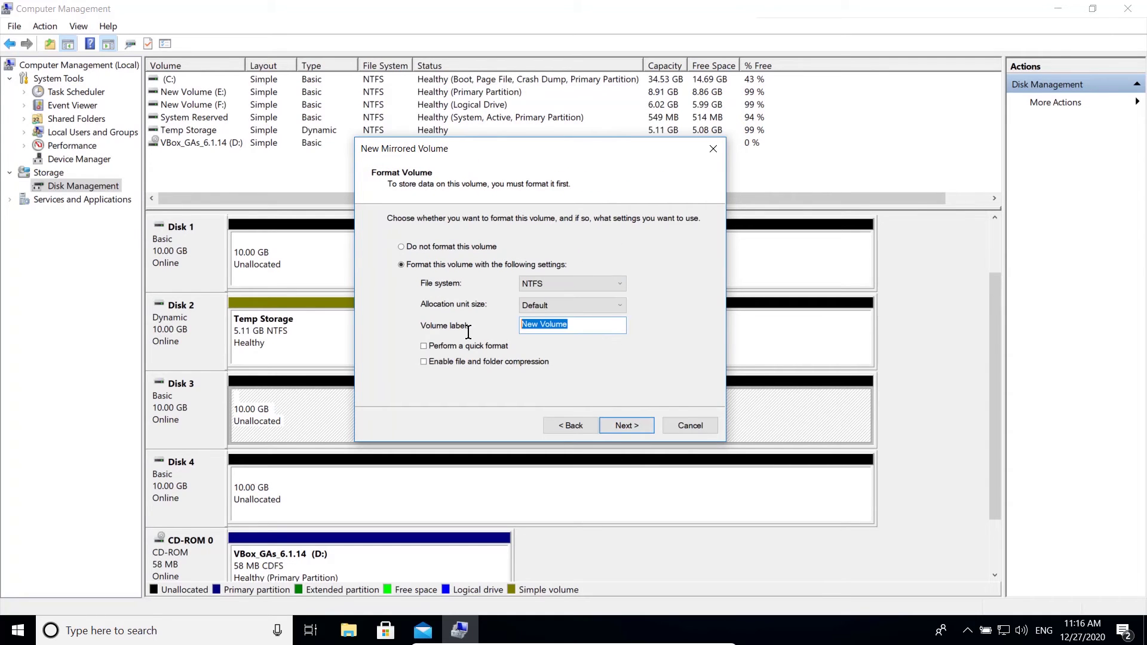
{"action": "type", "text": "Mirrored"}
{"action": "left_click", "coordinate": [627, 426]}
{"action": "left_click", "coordinate": [635, 430]}
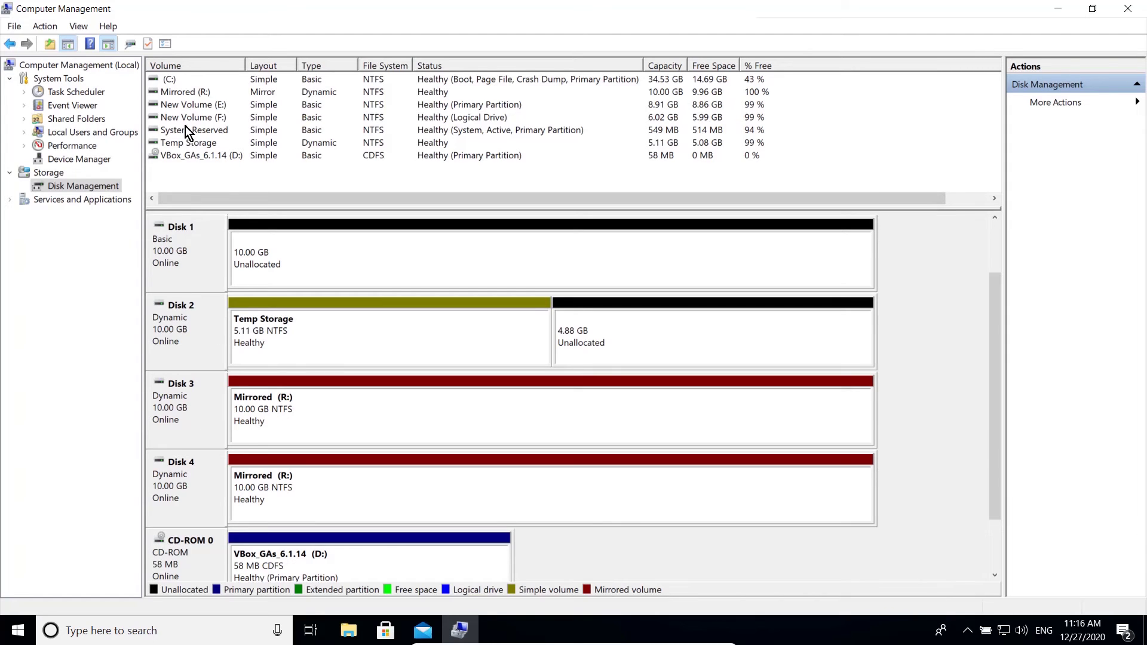
- Inspect Mirrored (R:) extents, then show Disk 1's free-space options with RAID-5 unavailable
{"action": "left_click", "coordinate": [182, 93]}
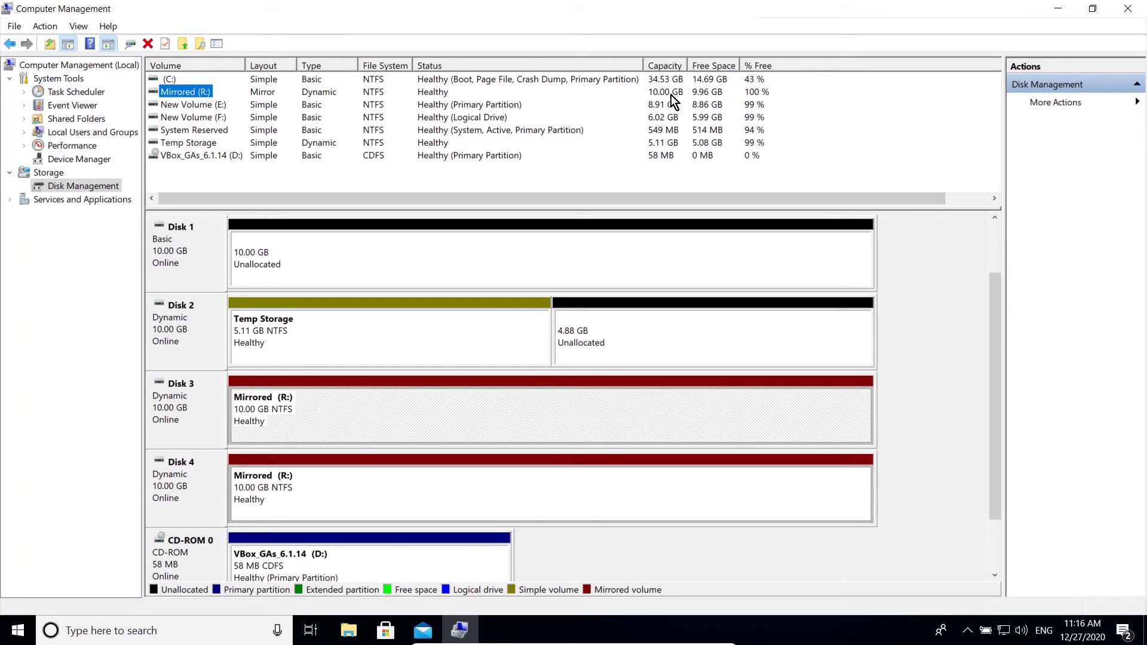
{"action": "left_click", "coordinate": [755, 421]}
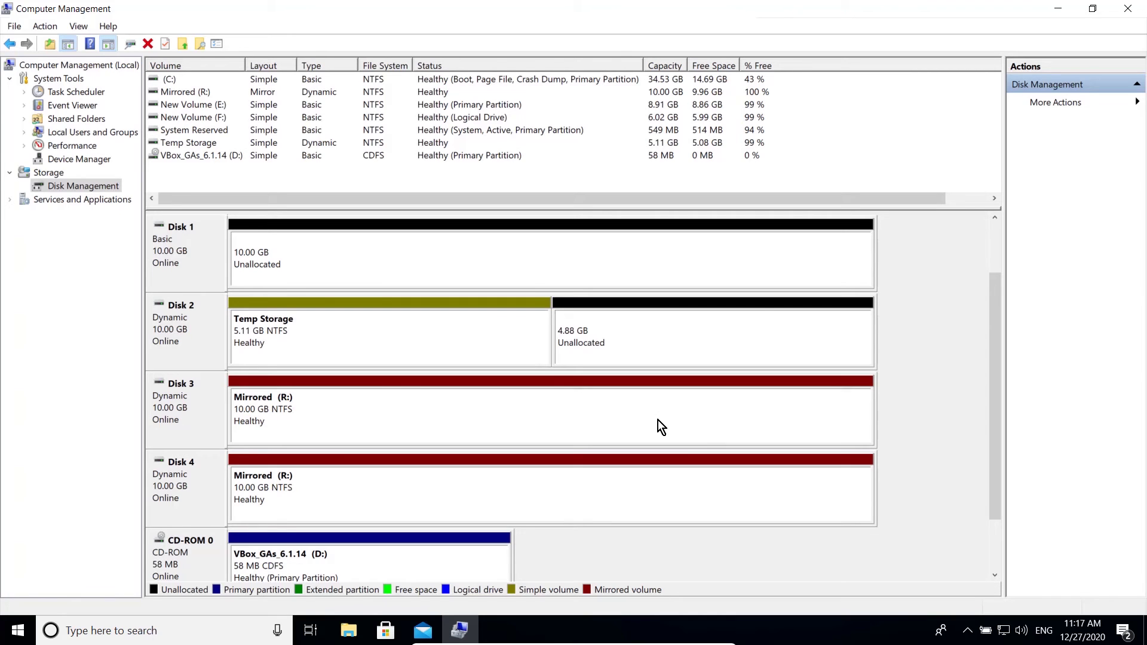
{"action": "right_click", "coordinate": [611, 249]}
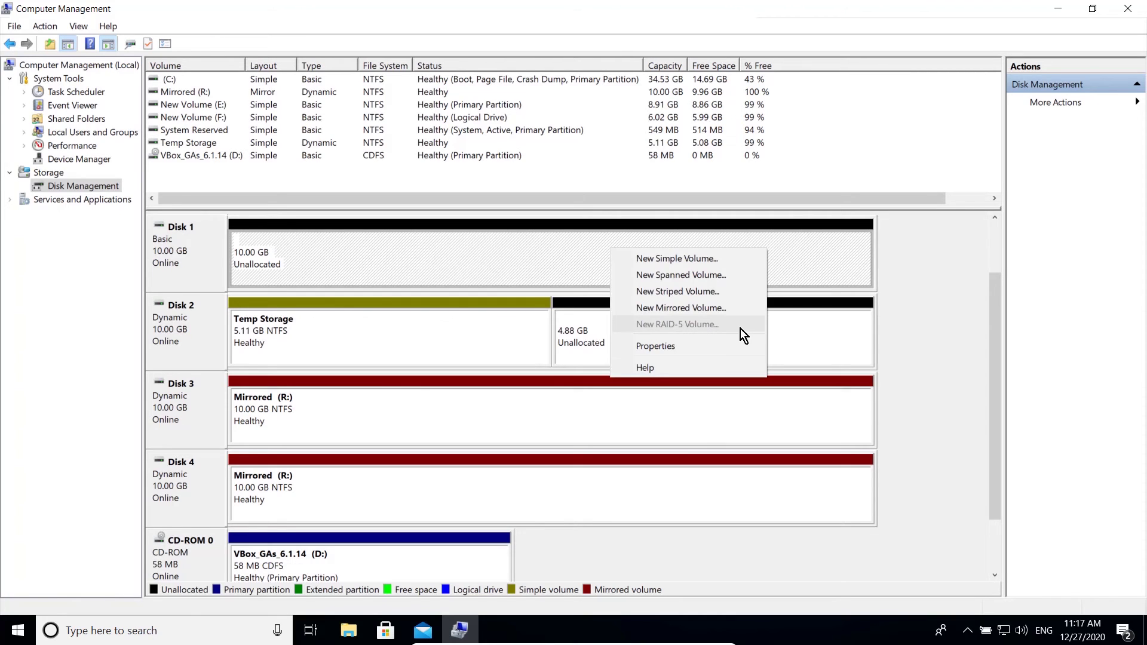